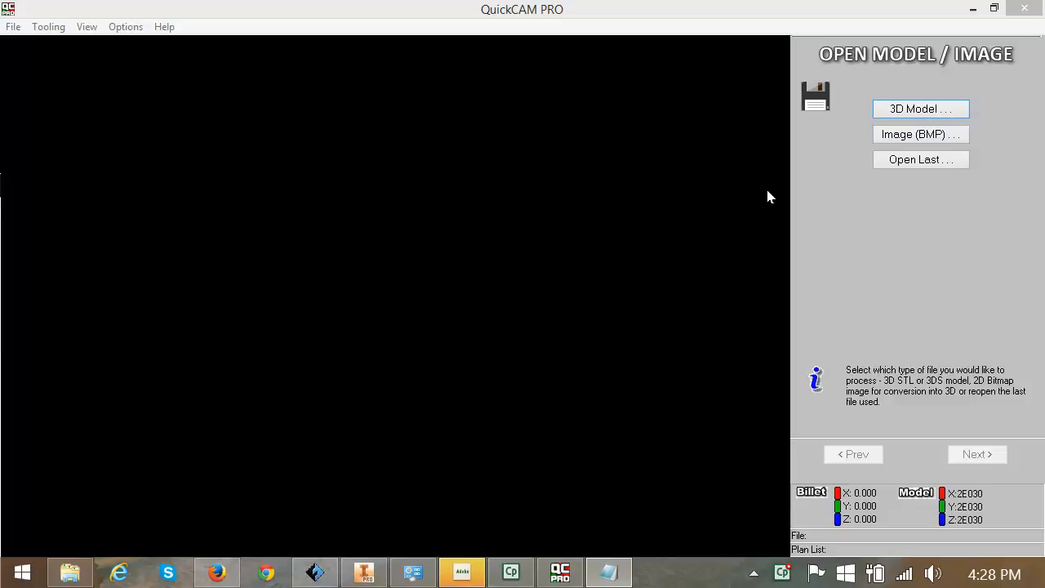
# Open the 3D model Aphelion7 STL file and proceed to orientating it
pyautogui.click(902, 108)
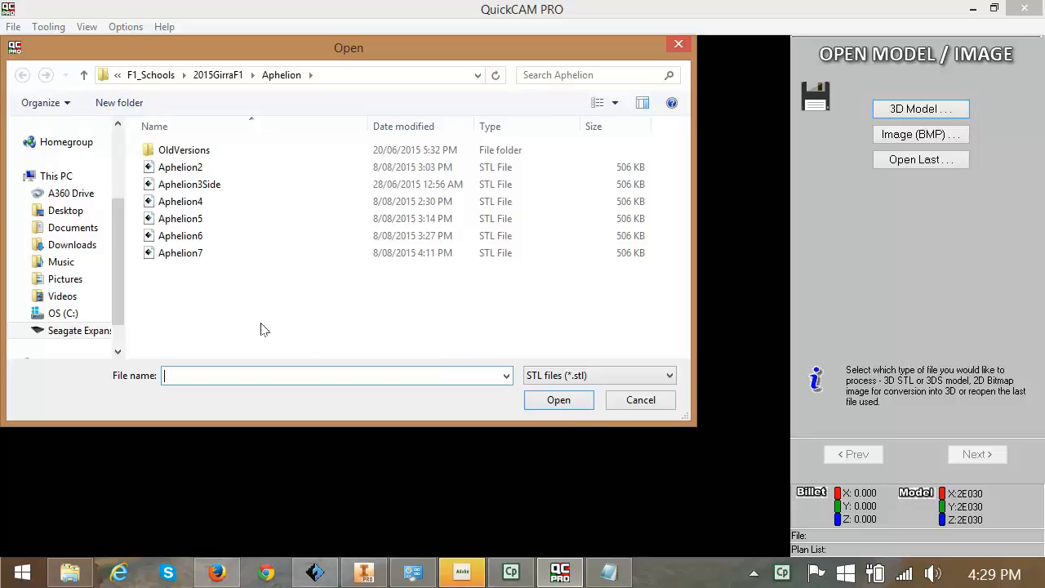
pyautogui.click(192, 254)
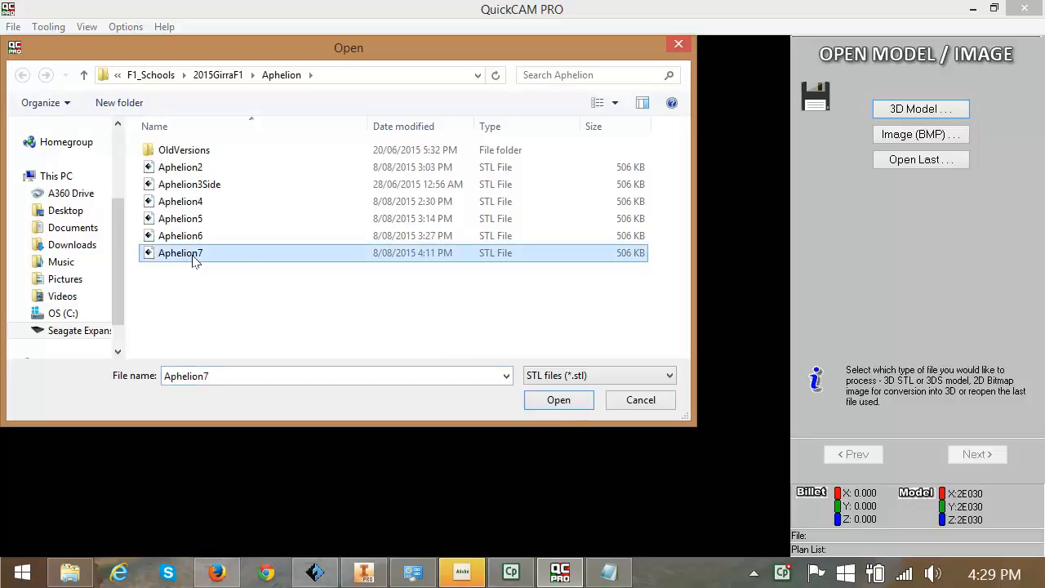
pyautogui.click(553, 401)
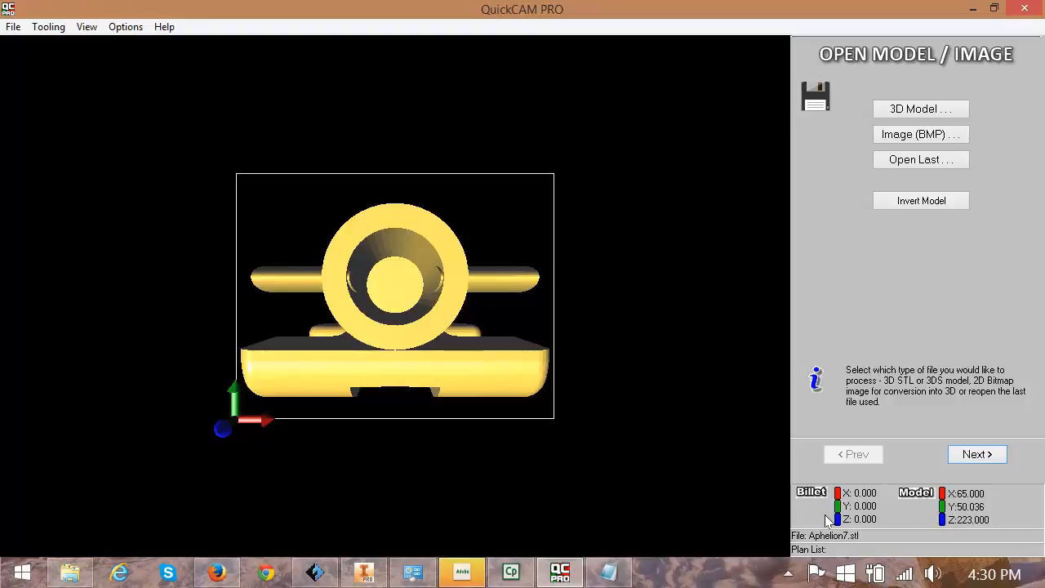
pyautogui.click(974, 458)
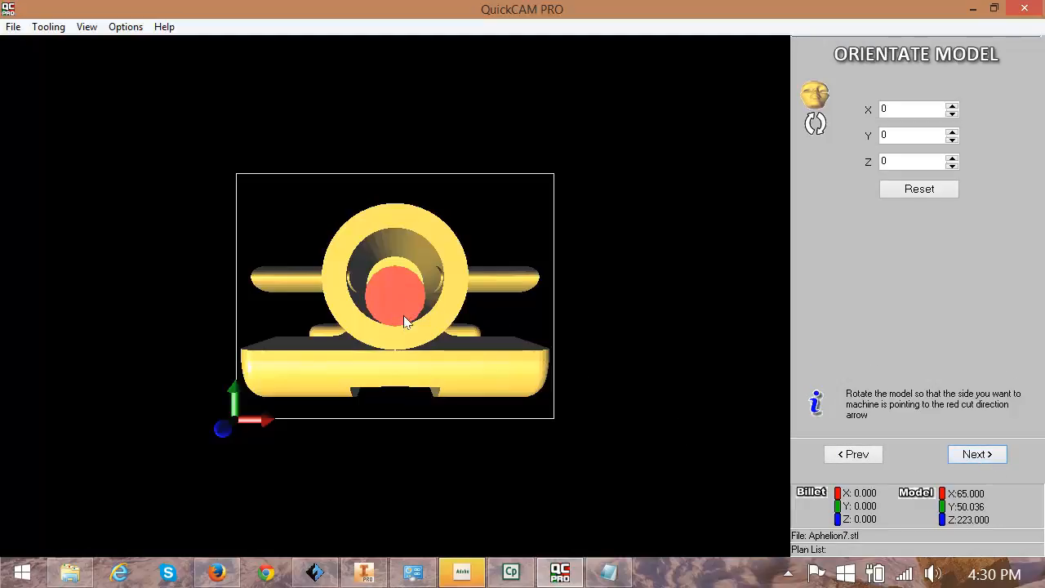
# Rotate the model to 270 degrees in Y so that the car's side faces the cut direction, and accept the orientation
pyautogui.moveTo(611, 276)
pyautogui.mouseDown()
pyautogui.moveTo(631, 256)
pyautogui.moveTo(601, 280)
pyautogui.moveTo(624, 274)
pyautogui.mouseUp()
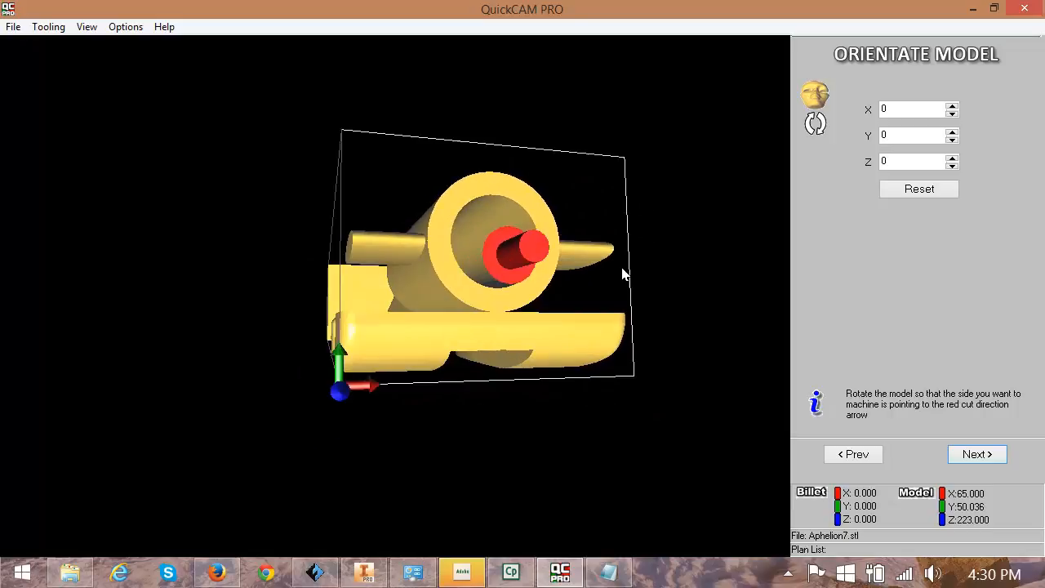
pyautogui.moveTo(622, 275); pyautogui.dragTo(616, 277)
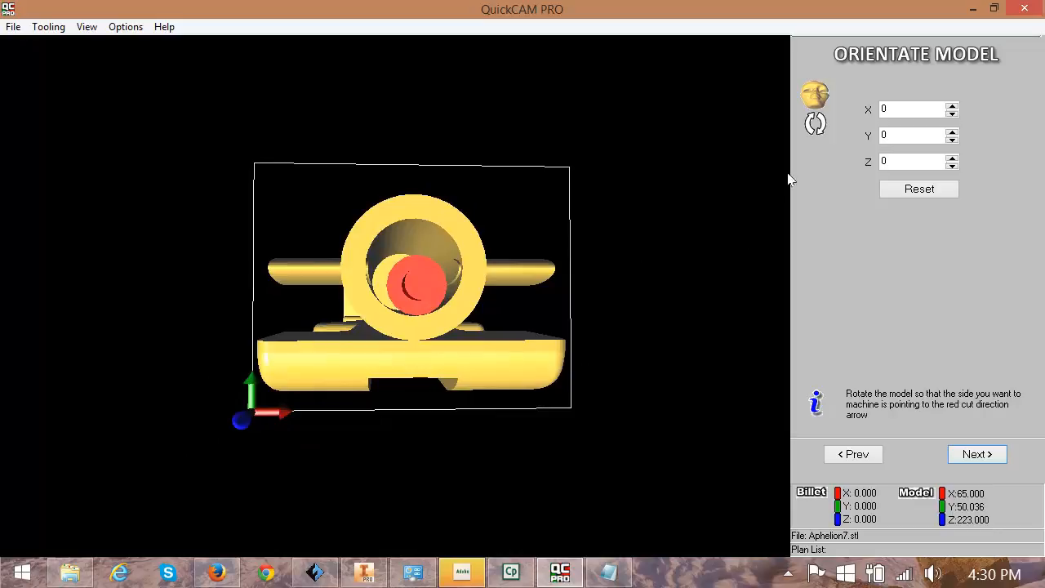
pyautogui.click(952, 107)
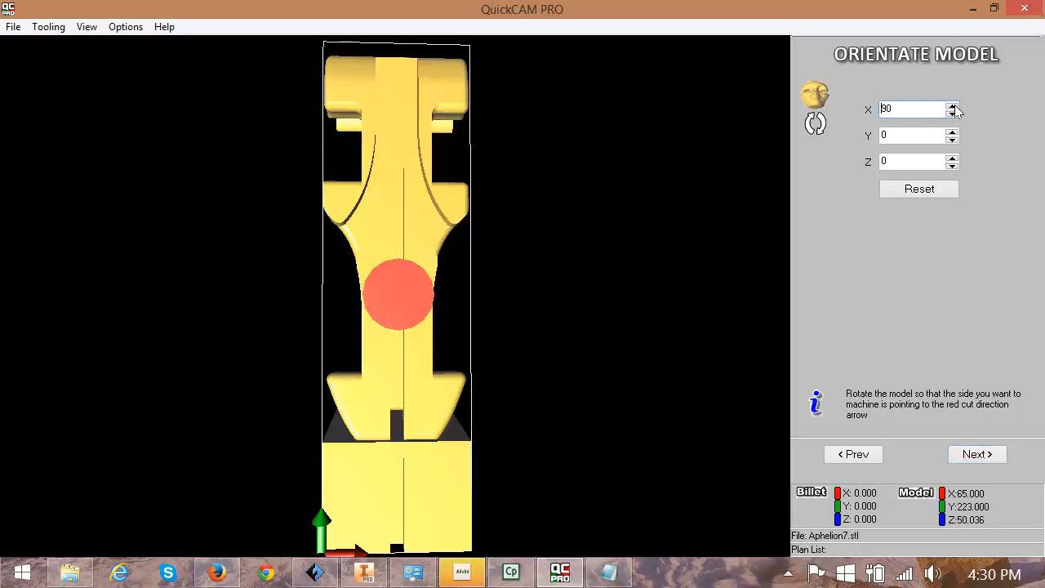
pyautogui.click(953, 113)
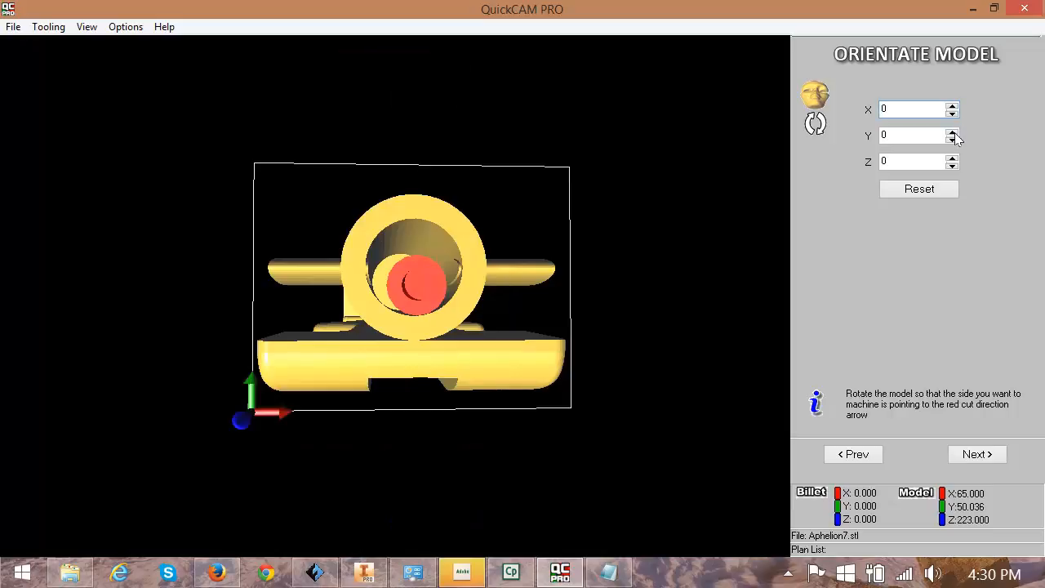
pyautogui.click(953, 132)
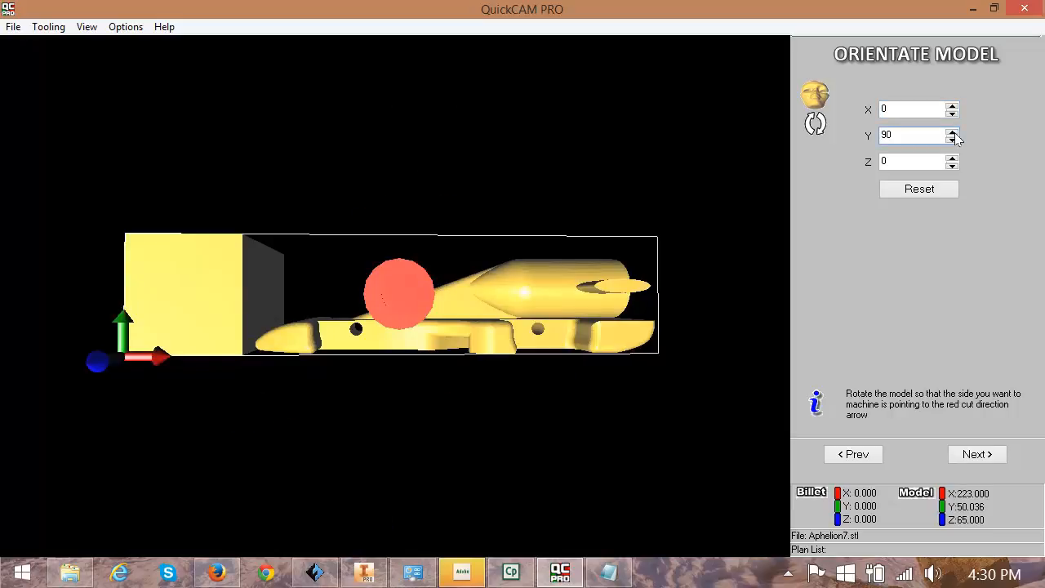
pyautogui.click(954, 132)
pyautogui.click(954, 133)
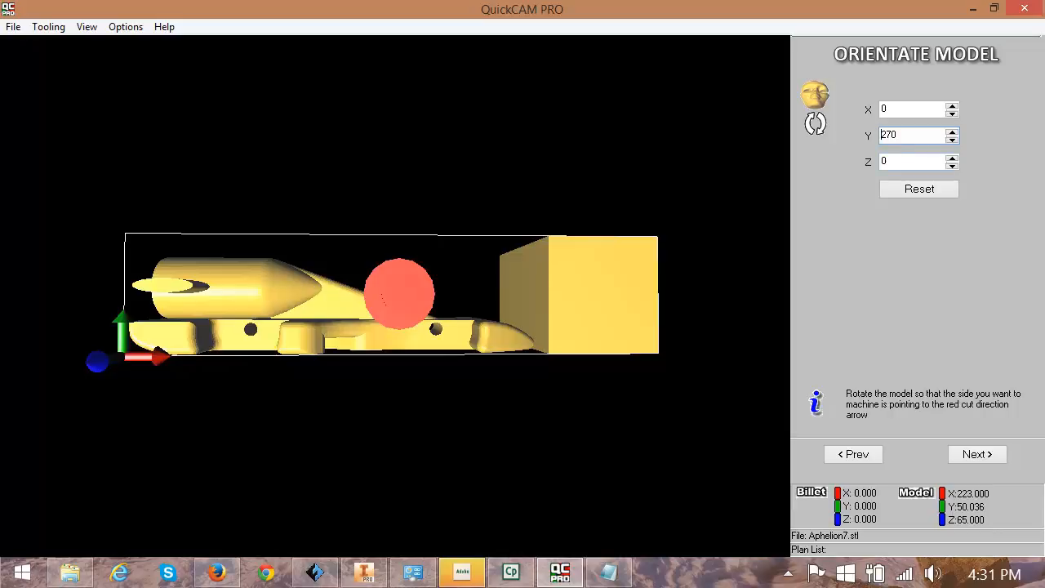
pyautogui.click(978, 455)
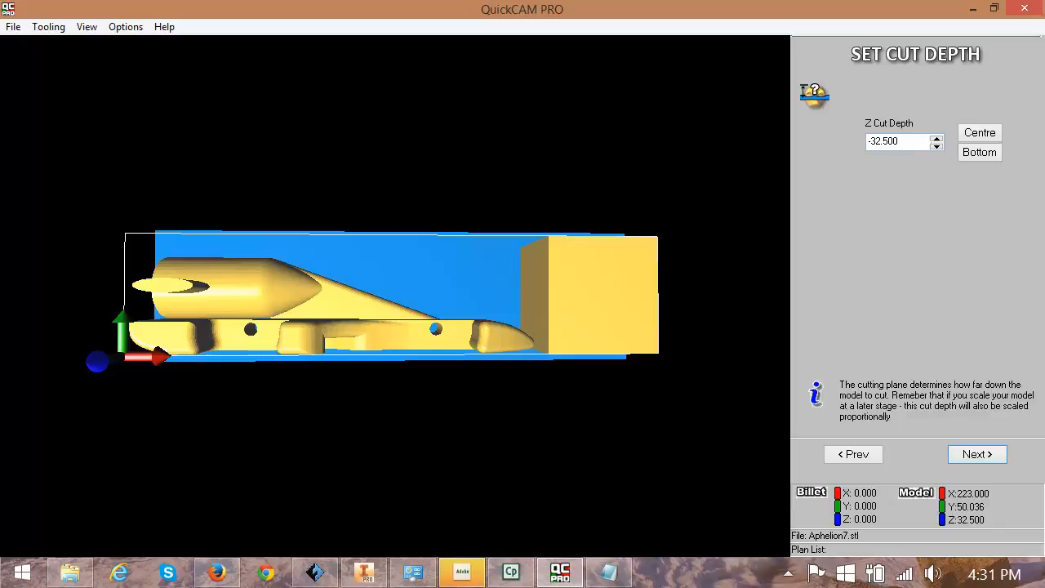
# Set the Z cut depth to -35.500, check the cutting plane through the car, and accept it
pyautogui.moveTo(882, 141); pyautogui.dragTo(876, 141)
pyautogui.write('5')
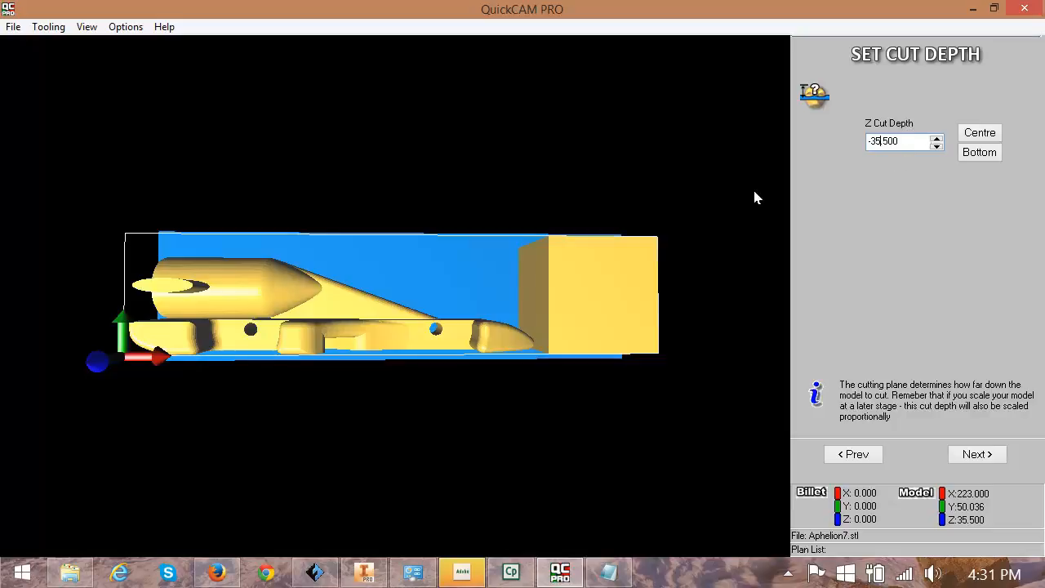
pyautogui.moveTo(664, 300); pyautogui.dragTo(678, 247)
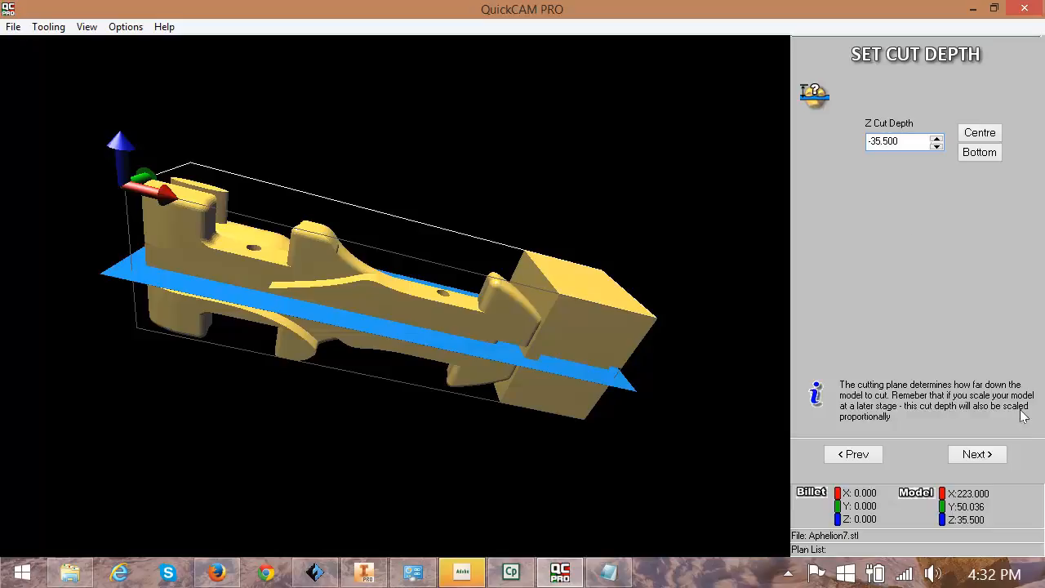
pyautogui.click(977, 455)
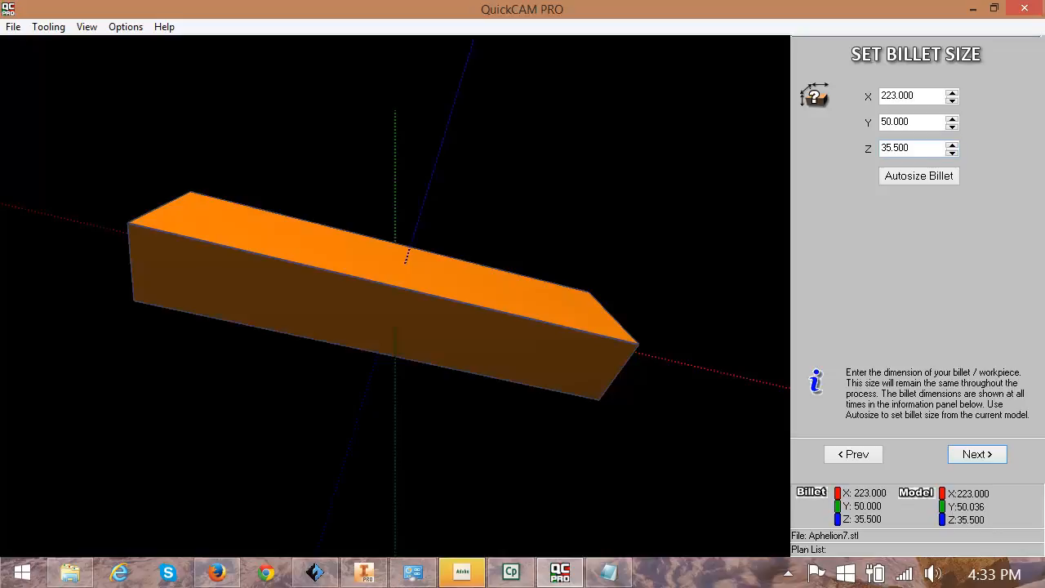
# Set the billet's Z size to 65 and accept the billet dimensions
pyautogui.moveTo(910, 148); pyautogui.dragTo(872, 155)
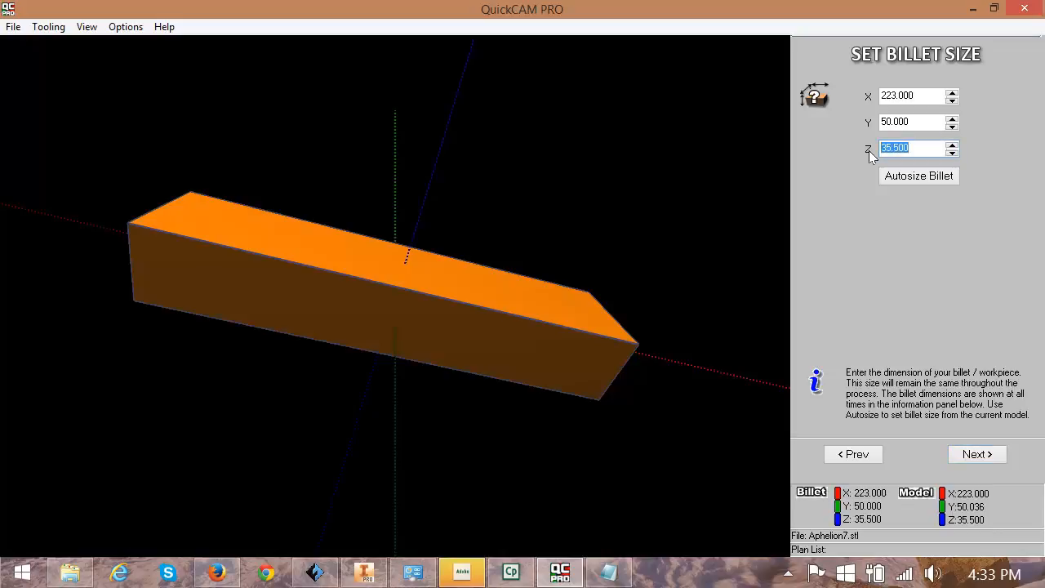
pyautogui.write('65')
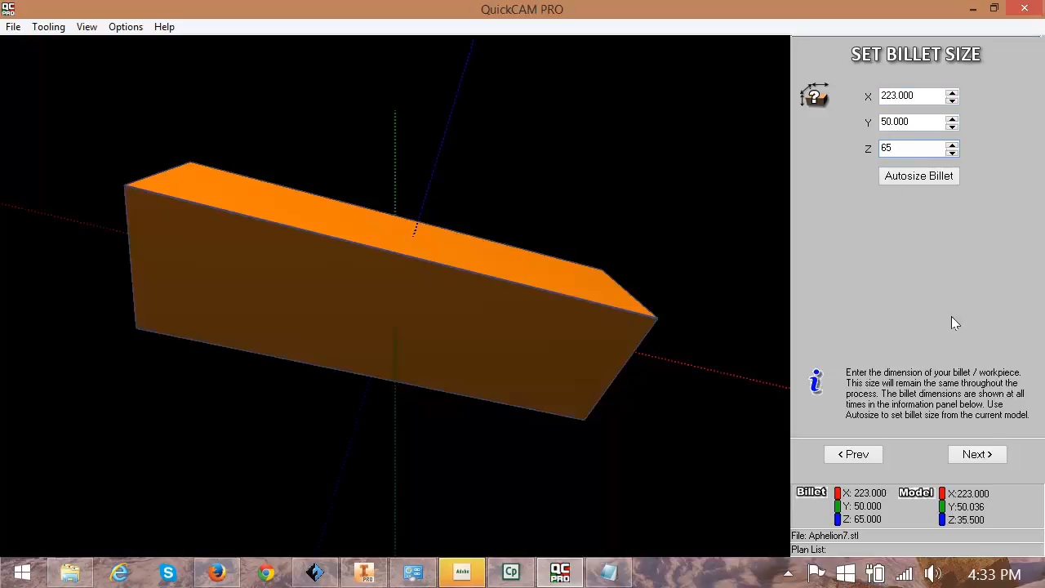
pyautogui.click(978, 455)
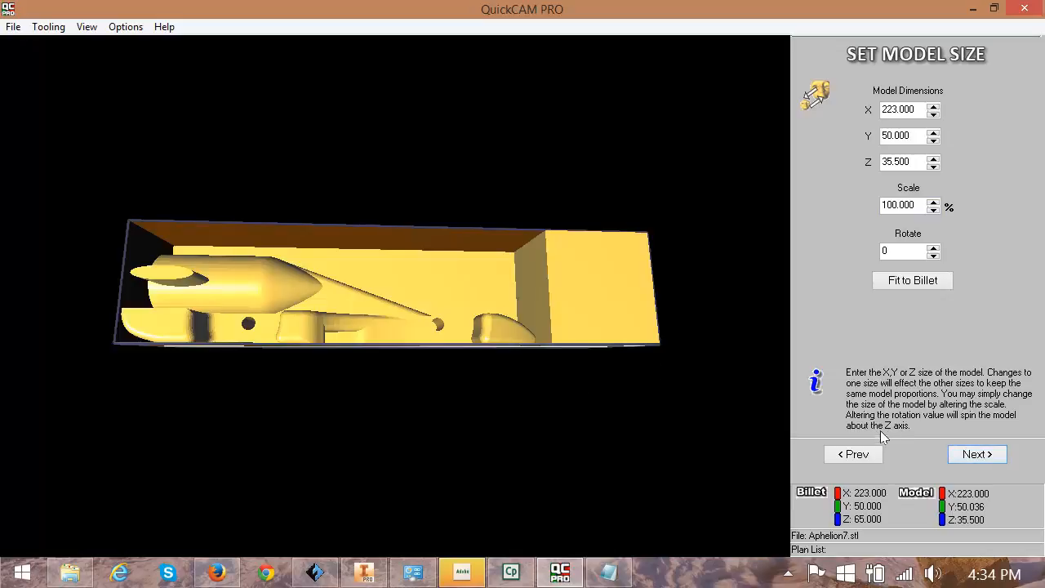
# Try enlarging the model's Y dimension to 52.000 and return it to 50.000
pyautogui.click(978, 454)
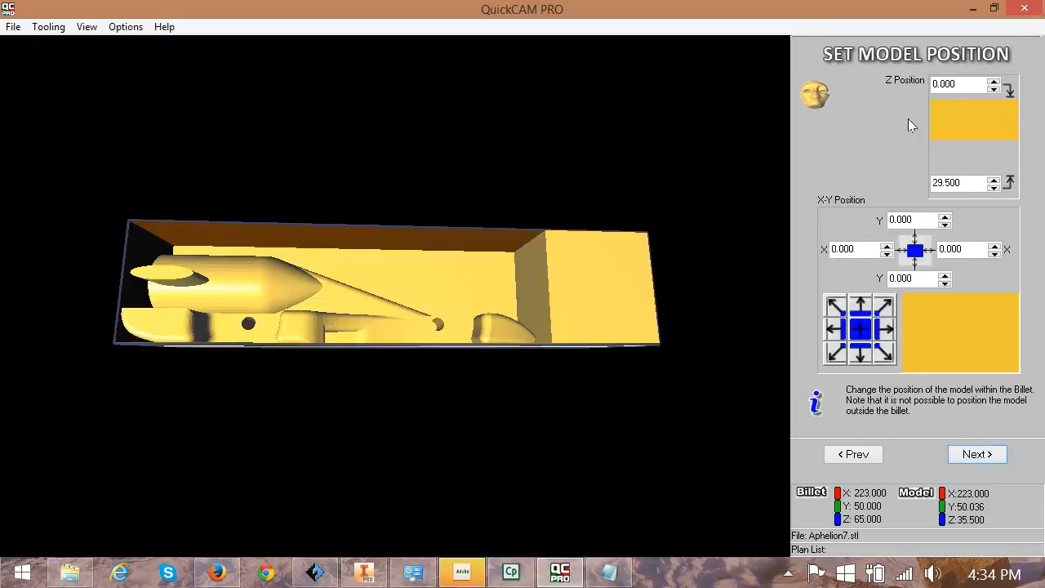
pyautogui.click(858, 458)
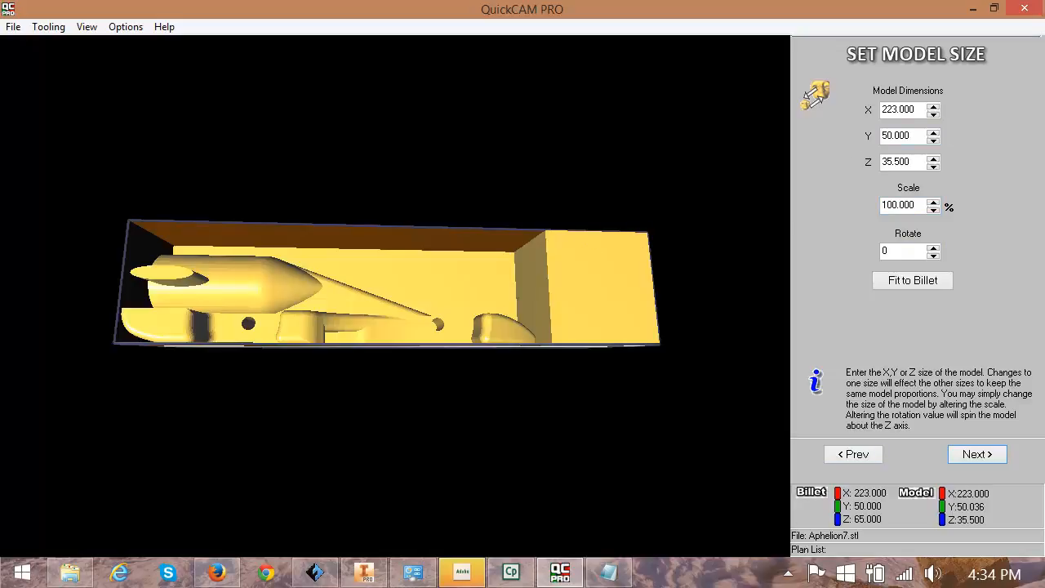
pyautogui.click(934, 133)
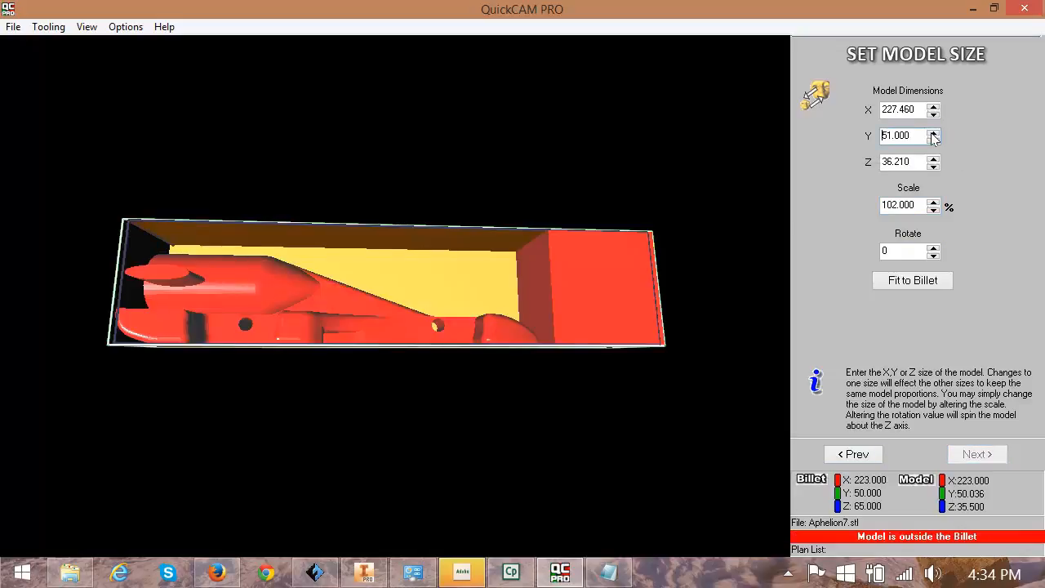
pyautogui.click(933, 133)
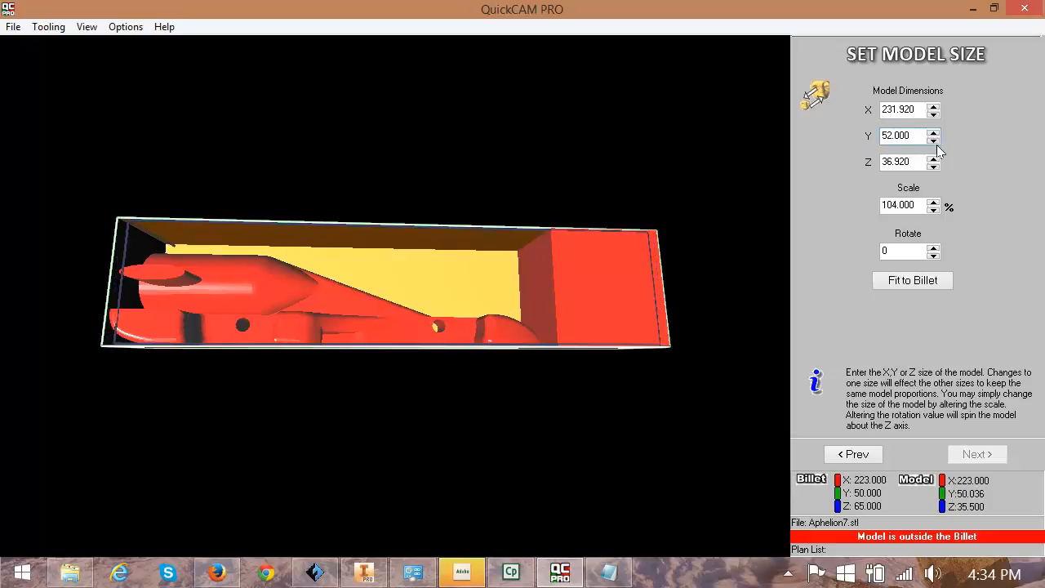
pyautogui.click(934, 139)
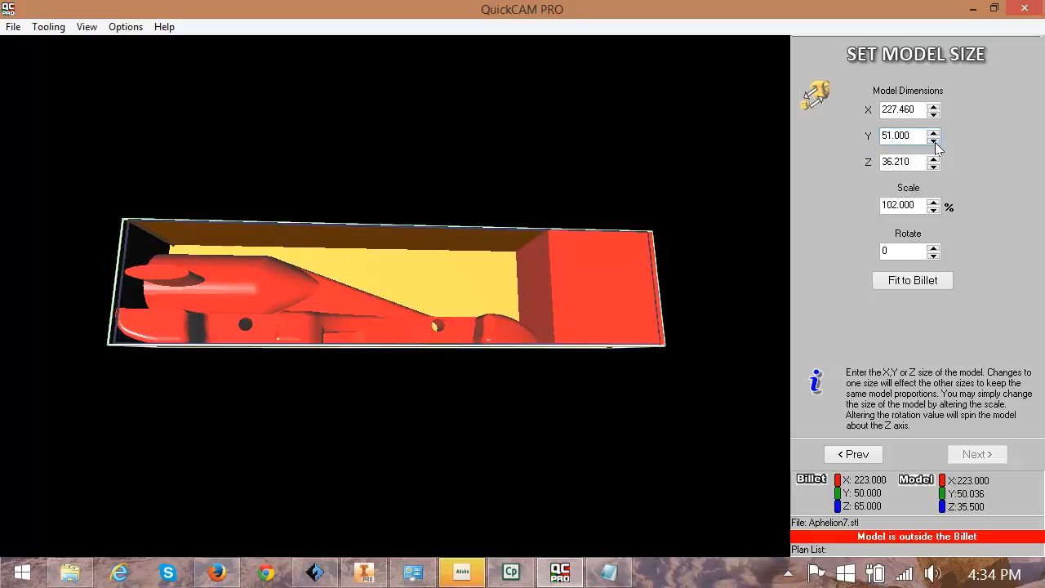
pyautogui.click(934, 140)
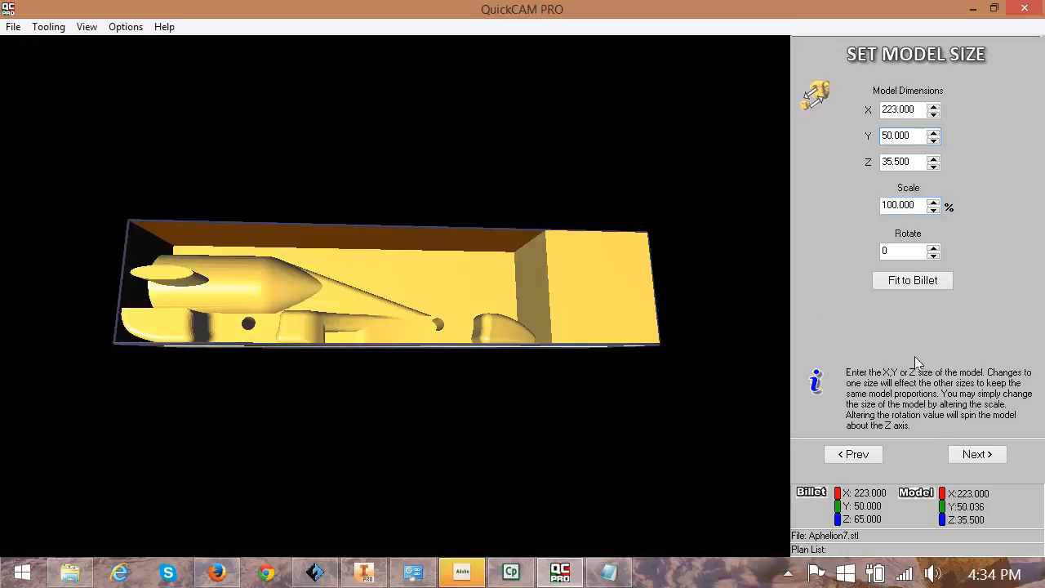
# Accept the model's size and position, and extend the model boundary by 3.000 in Y
pyautogui.click(976, 455)
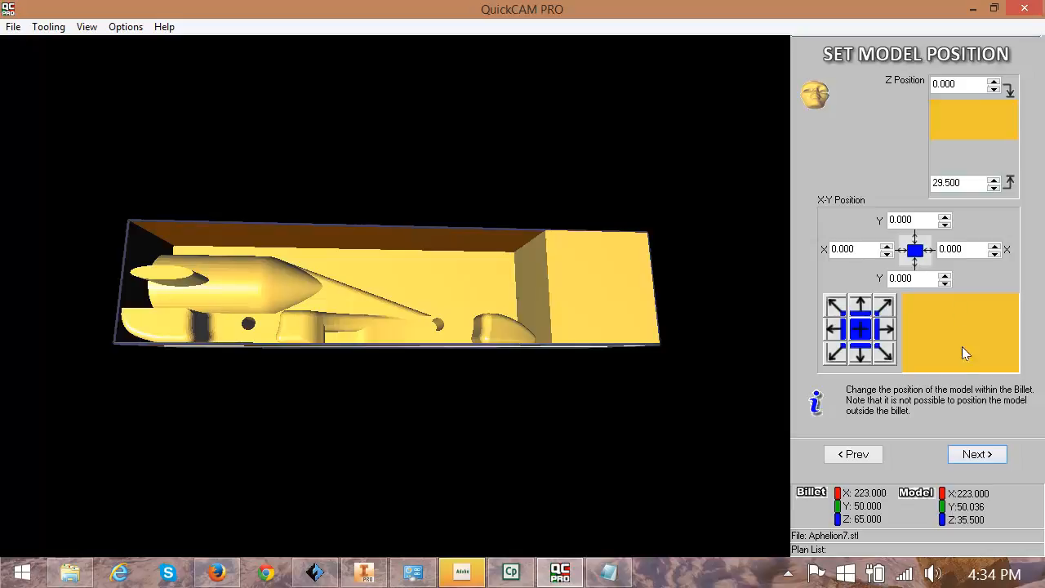
pyautogui.click(978, 455)
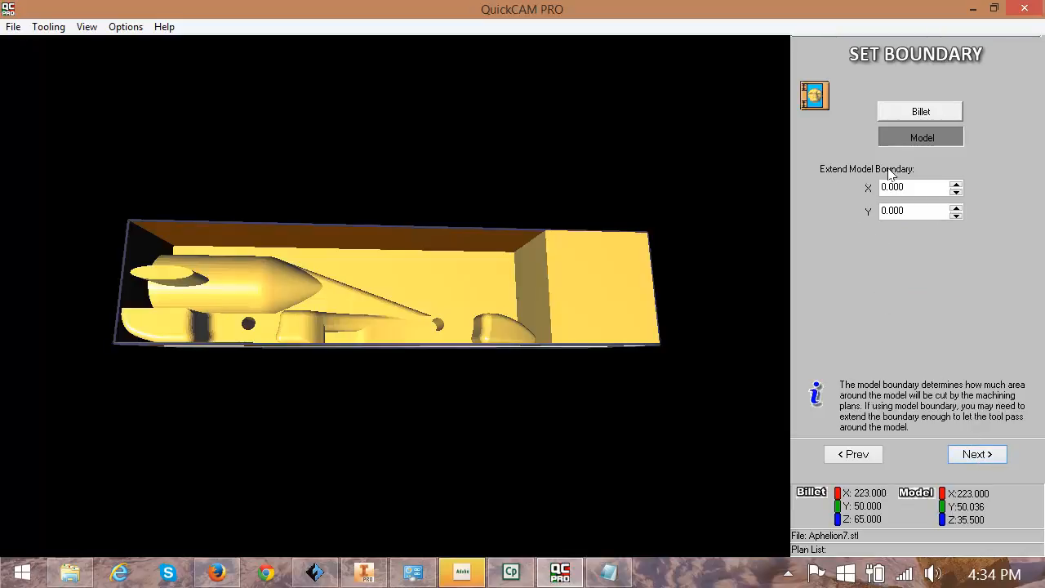
pyautogui.click(958, 208)
pyautogui.click(957, 208)
pyautogui.click(957, 207)
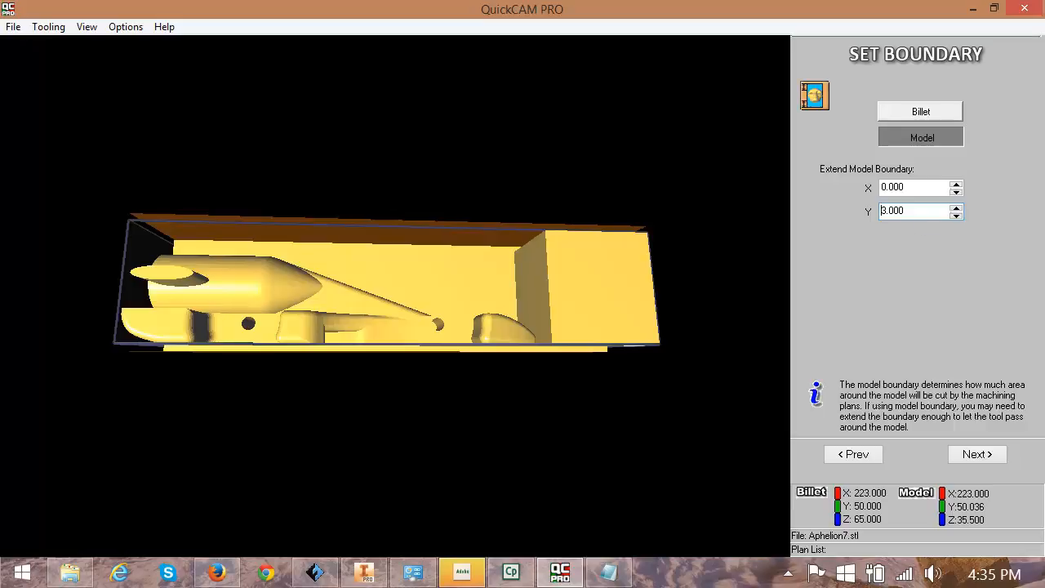
pyautogui.click(976, 455)
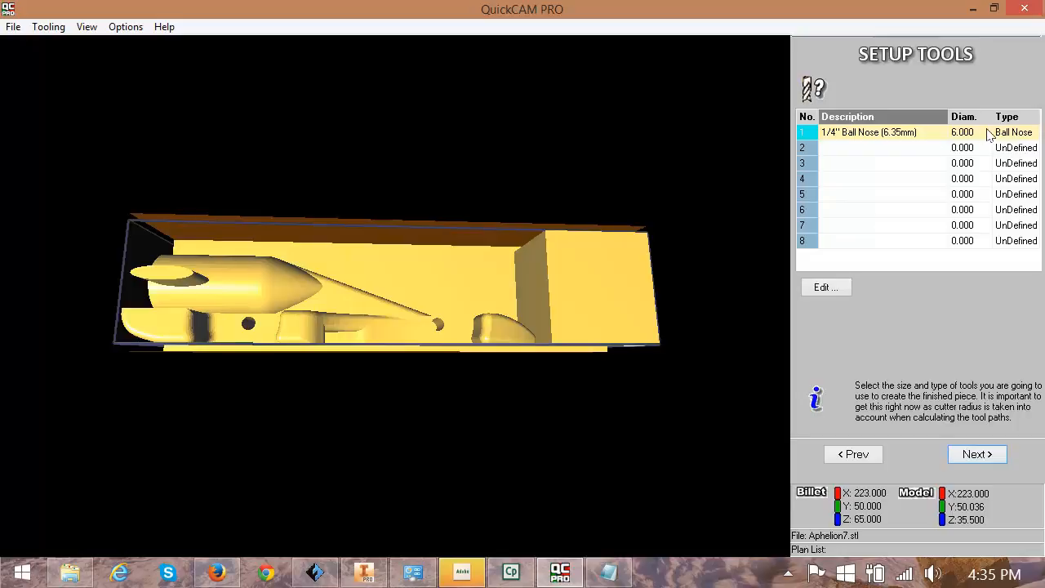
# Check the settings of the 1/4" Ball Nose (6.35mm) tool and accept it for the machining plans
pyautogui.click(903, 139)
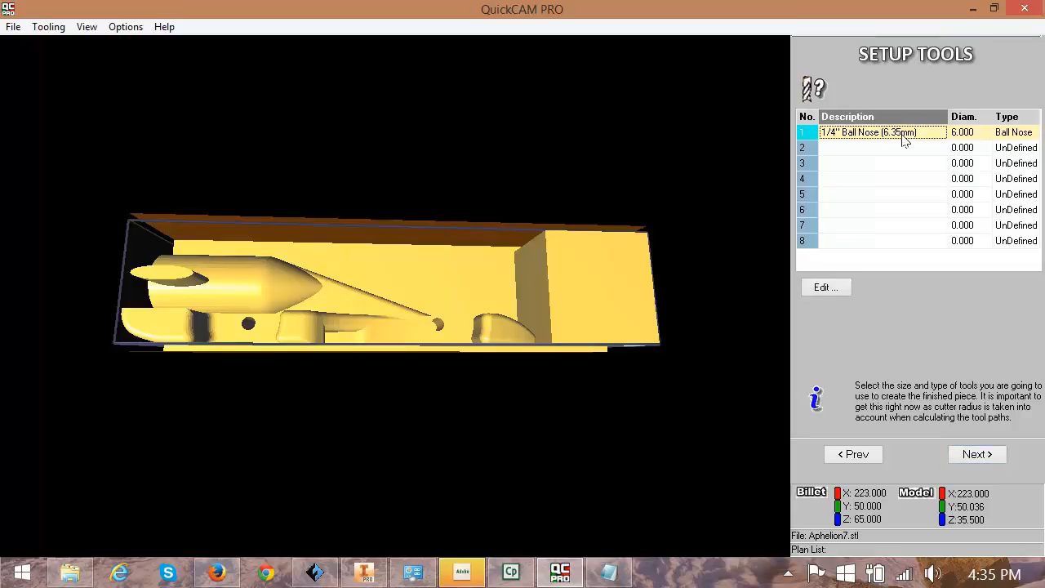
pyautogui.click(825, 289)
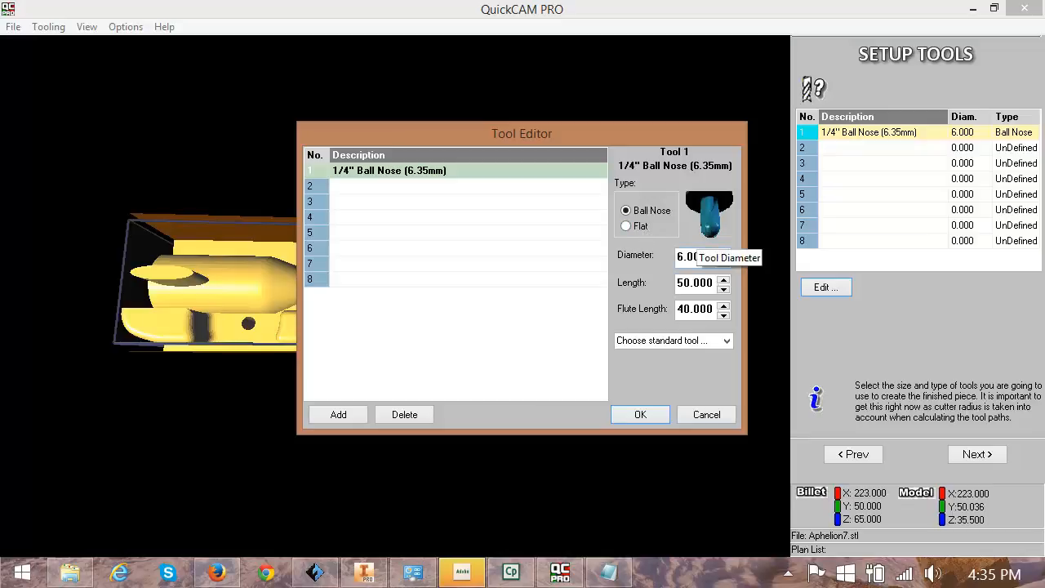
pyautogui.click(640, 416)
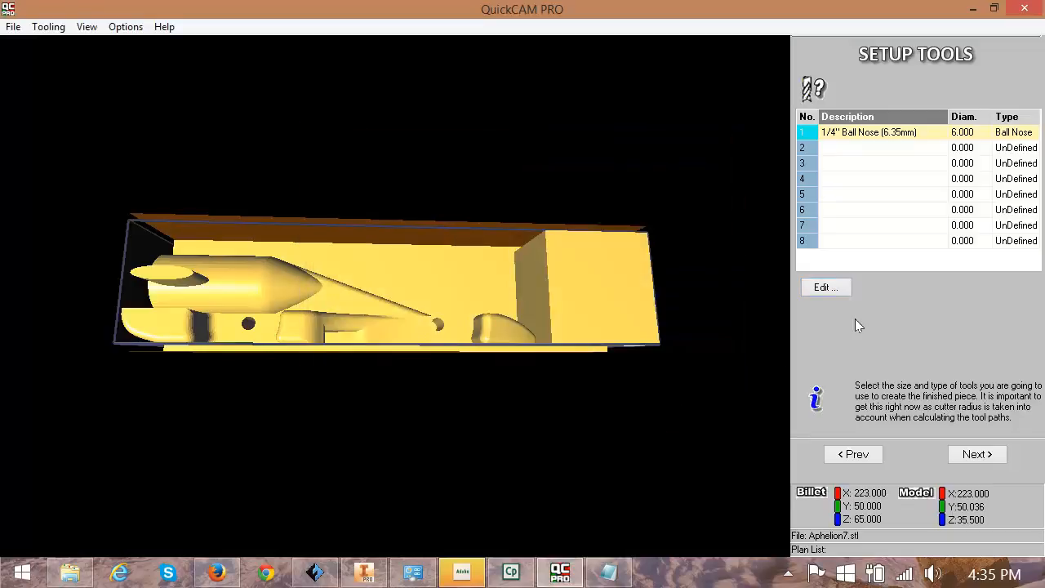
pyautogui.click(977, 454)
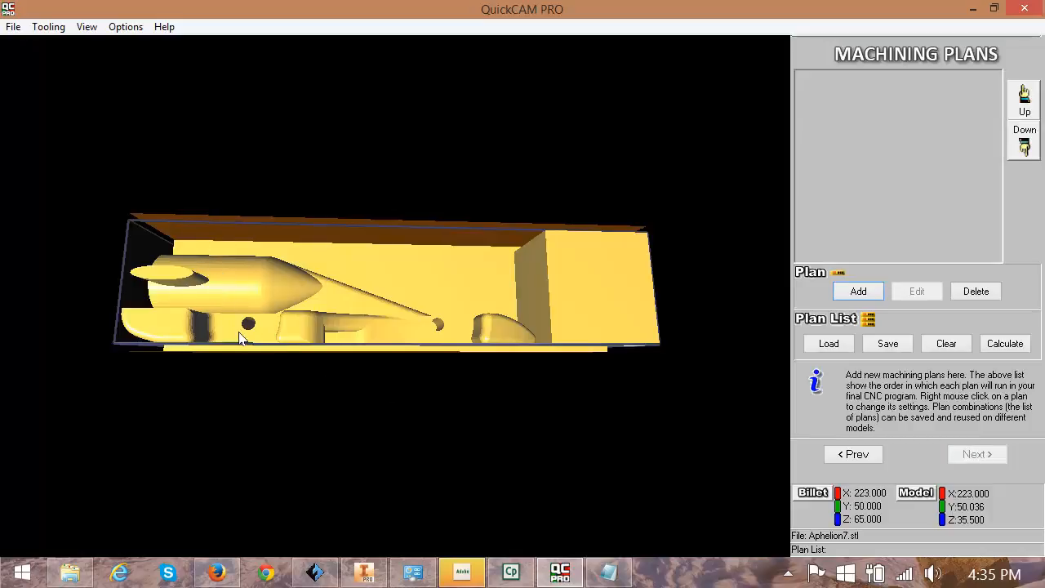
# Add a Raster Finishing plan using the 1/4" Ball Nose tool, set its step over to 0.8 mm and keep the raster angle at 270
pyautogui.click(858, 292)
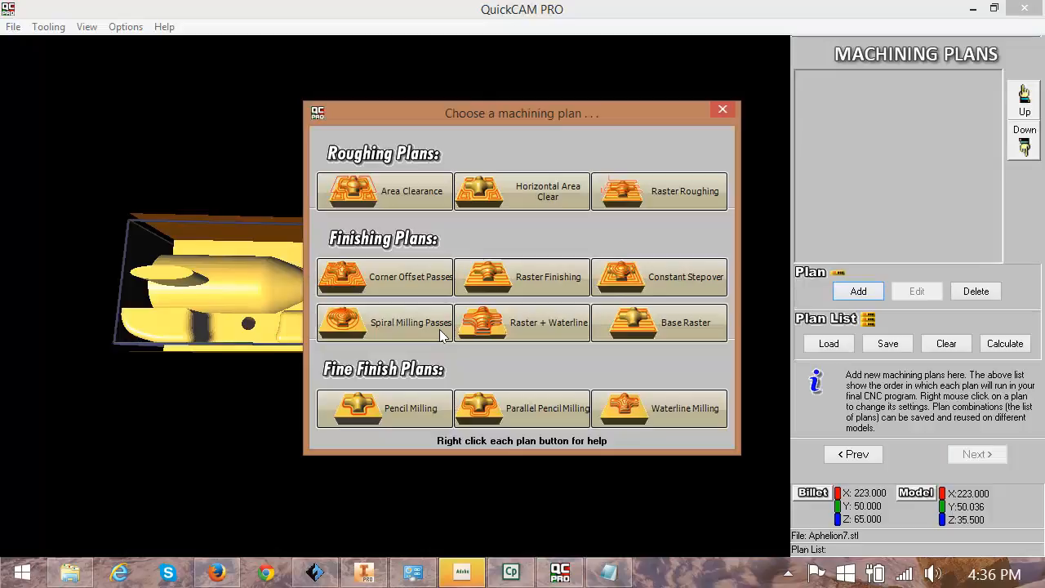
pyautogui.click(519, 284)
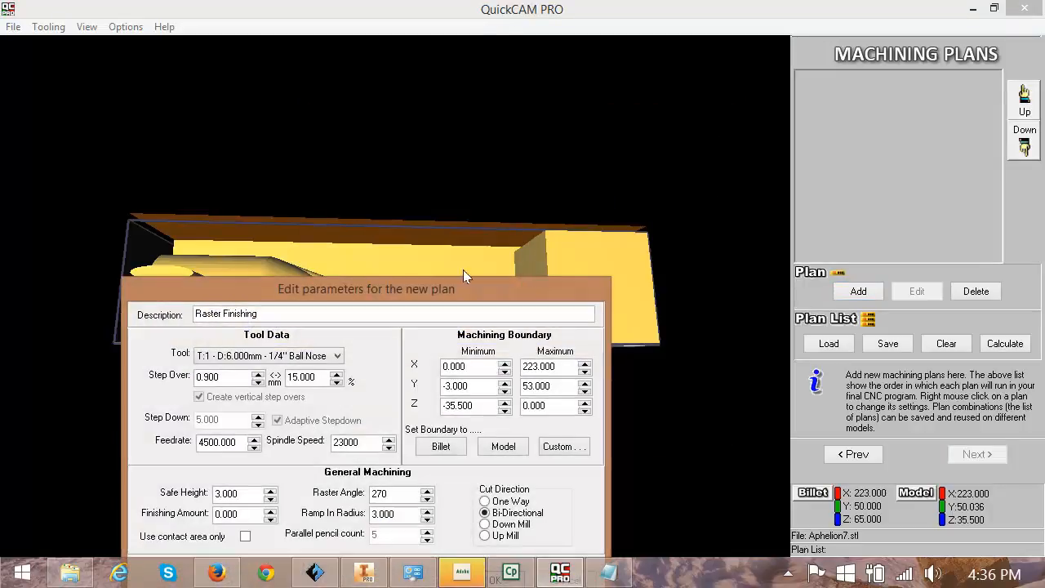
pyautogui.moveTo(423, 288); pyautogui.dragTo(541, 114)
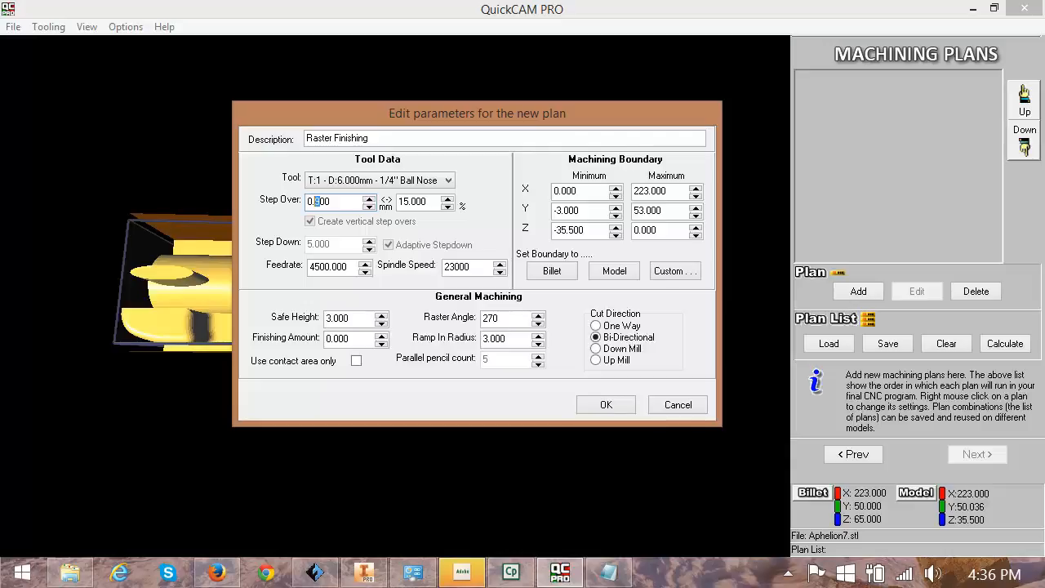
pyautogui.write('8')
pyautogui.click(449, 268)
pyautogui.doubleClick(497, 319)
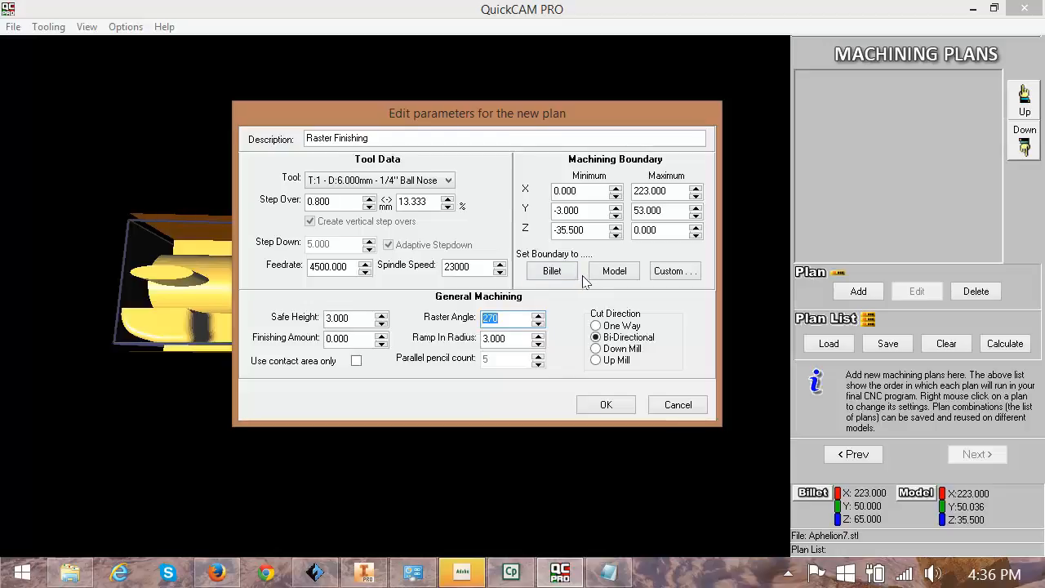
# Define a custom machining boundary for the raster plan and reduce its maximum X to 177.000
pyautogui.click(667, 272)
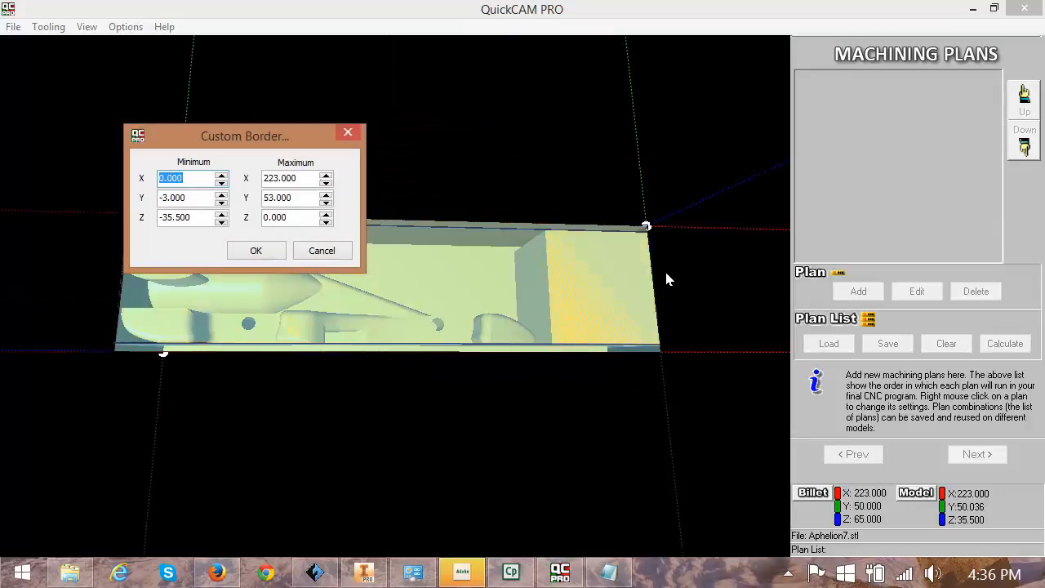
pyautogui.moveTo(314, 144); pyautogui.dragTo(309, 69)
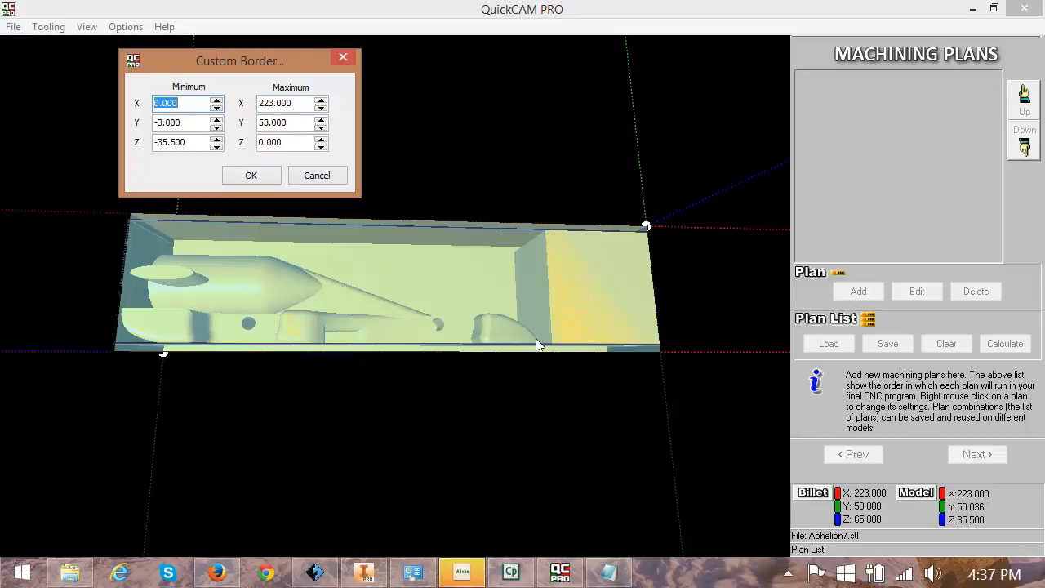
pyautogui.moveTo(513, 232)
pyautogui.mouseDown()
pyautogui.moveTo(548, 369)
pyautogui.moveTo(514, 242)
pyautogui.mouseUp()
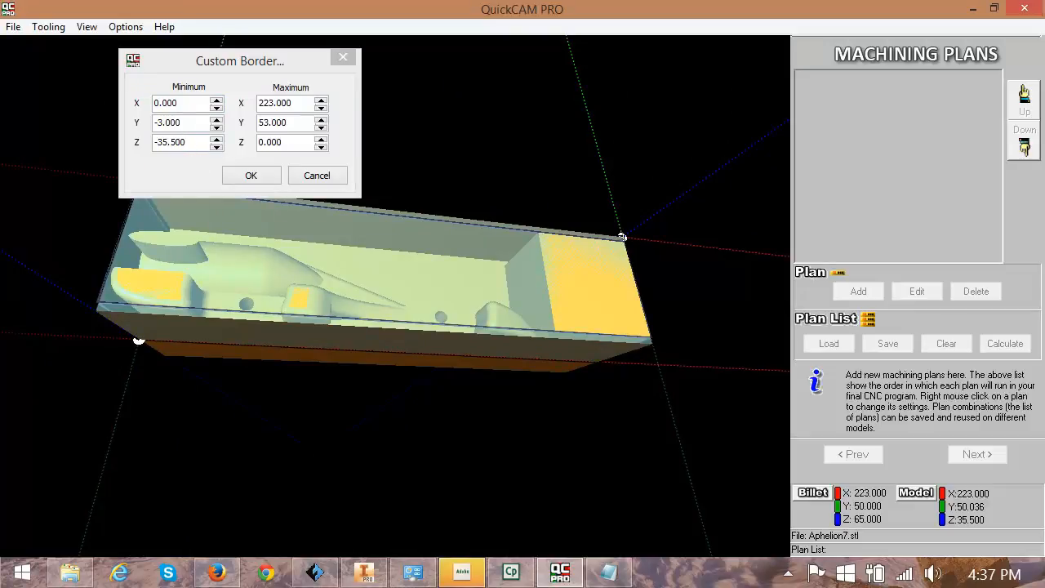
pyautogui.click(324, 119)
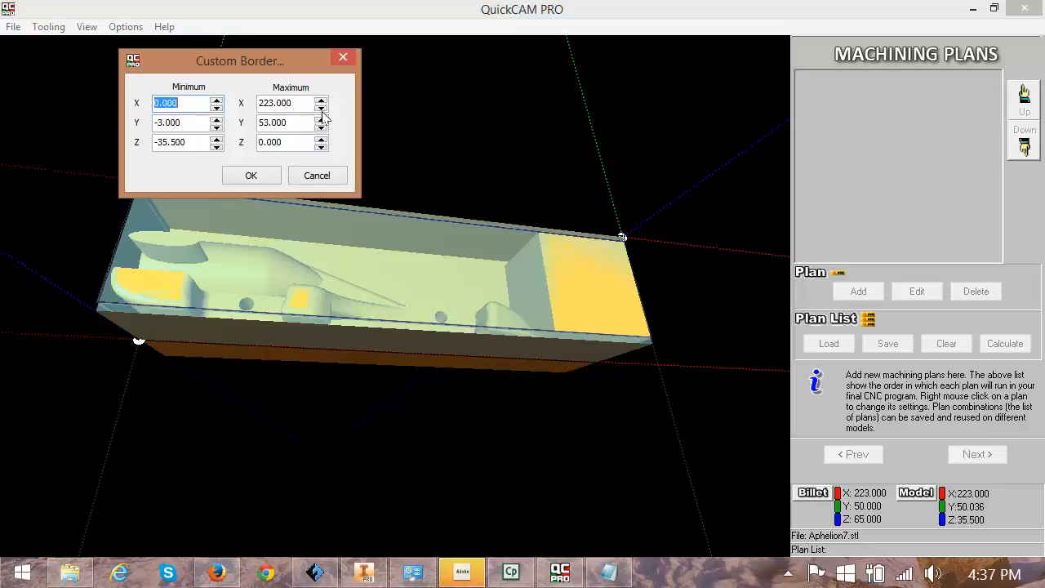
pyautogui.click(322, 108)
pyautogui.click(322, 108)
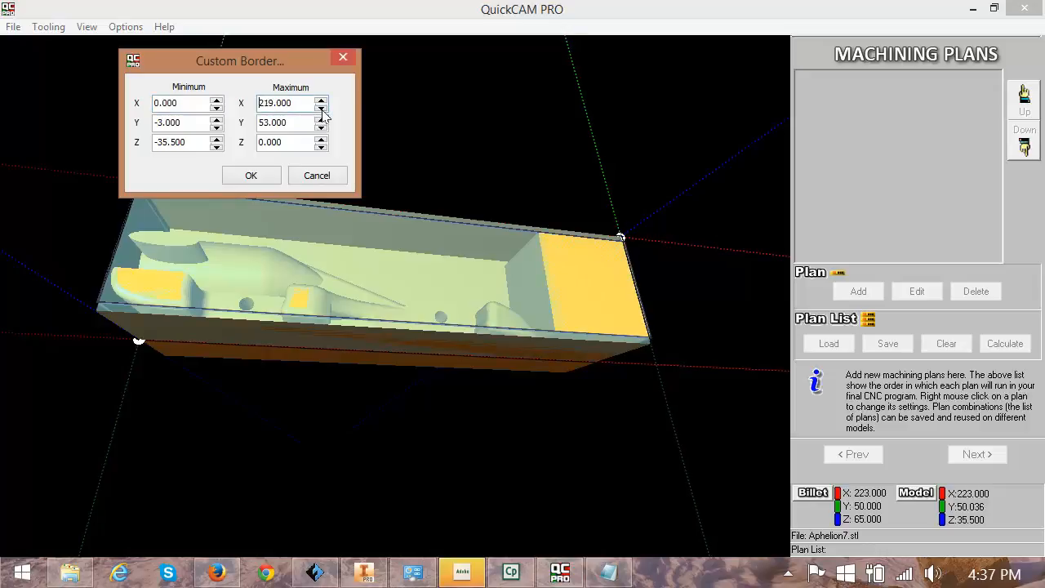
pyautogui.click(321, 112)
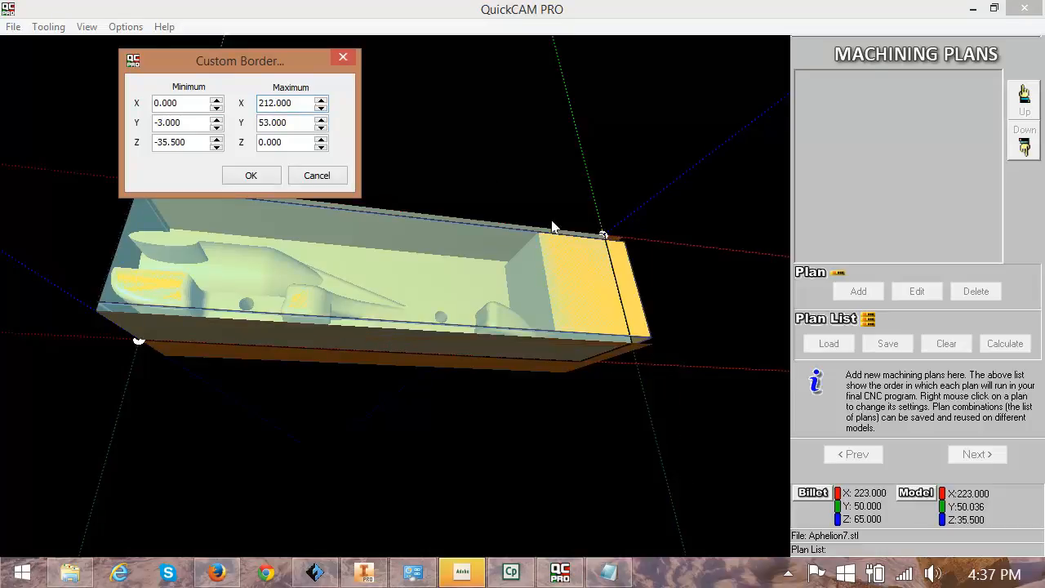
pyautogui.doubleClick(278, 103)
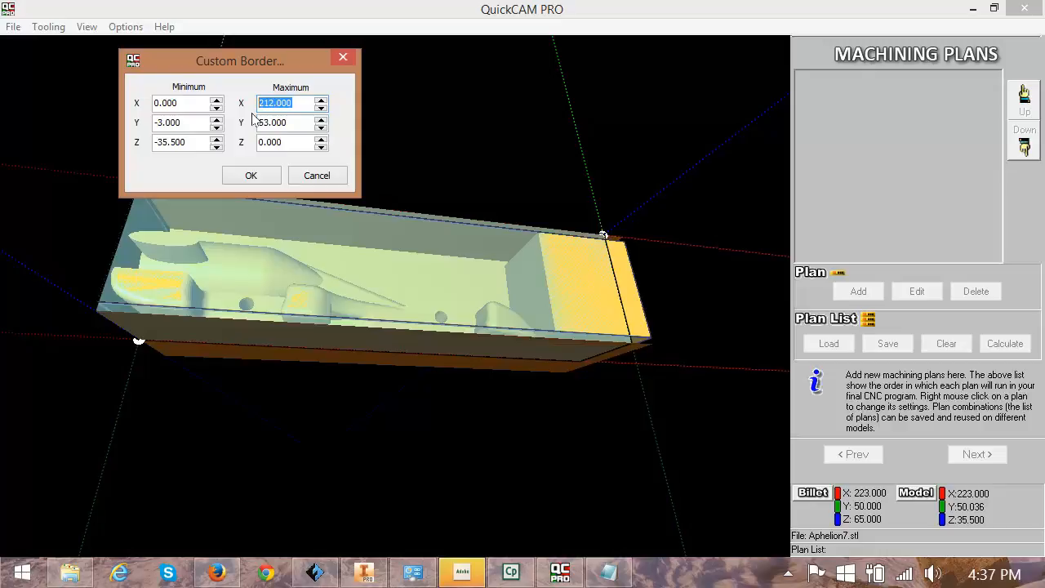
pyautogui.write('176')
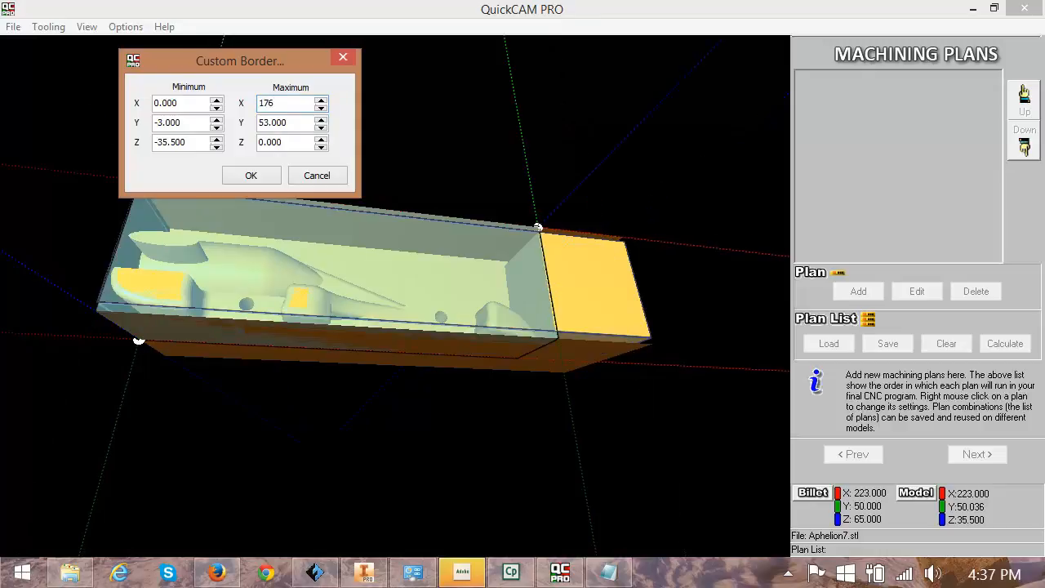
pyautogui.press('Return')
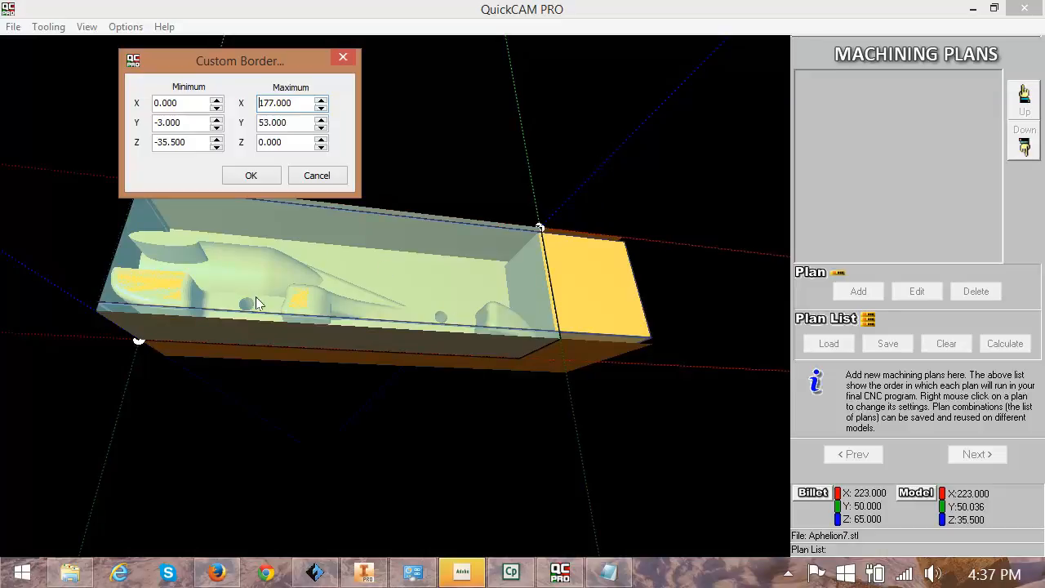
# Try raising the custom boundary's minimum X to 9.000 and return it to 0.000
pyautogui.click(217, 107)
pyautogui.click(217, 107)
pyautogui.click(217, 100)
pyautogui.click(218, 100)
pyautogui.click(217, 99)
pyautogui.click(218, 100)
pyautogui.click(218, 100)
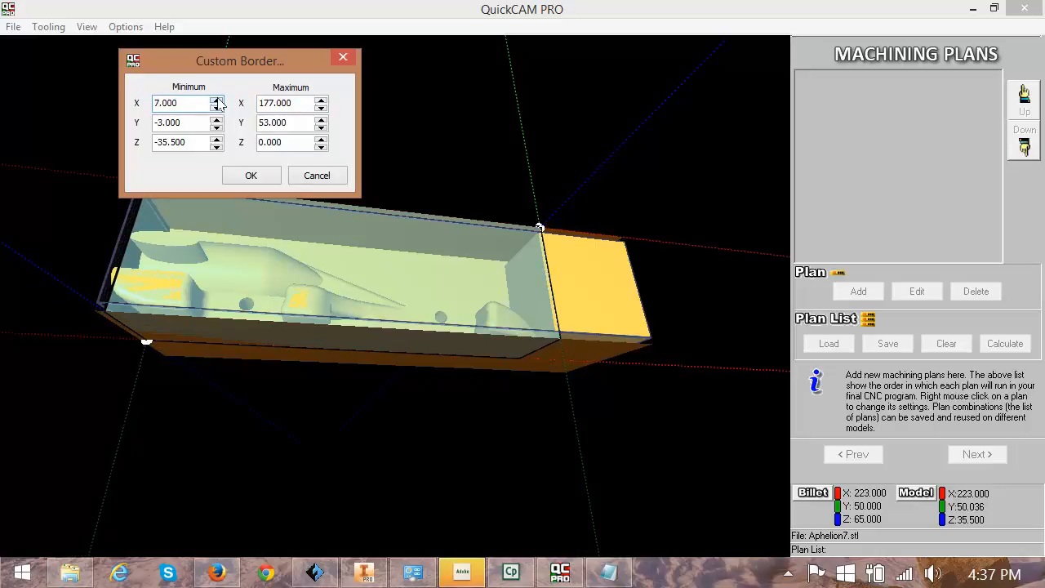
pyautogui.click(217, 99)
pyautogui.click(217, 100)
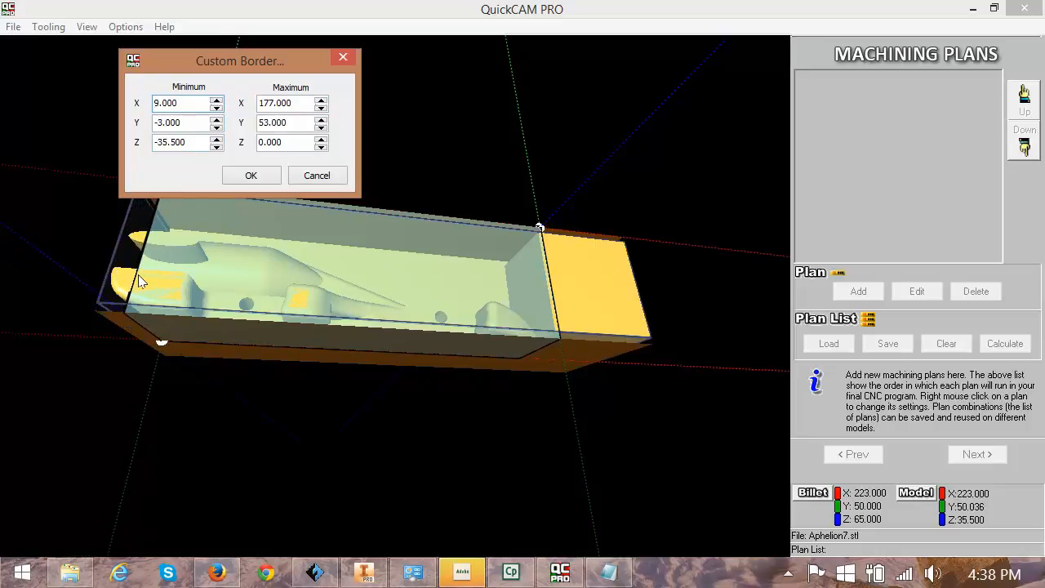
pyautogui.doubleClick(156, 104)
pyautogui.write('0')
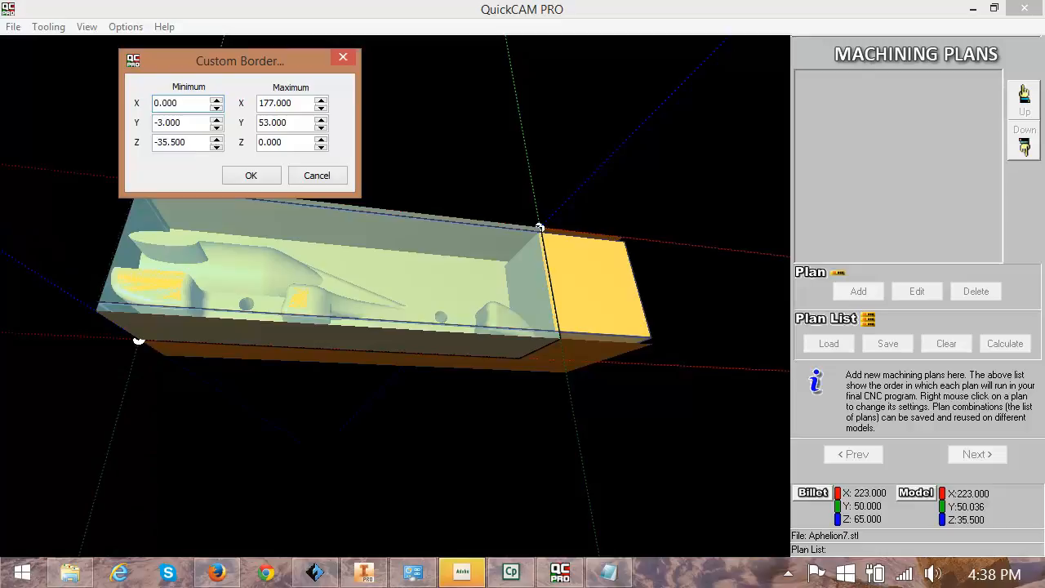
# Accept the custom boundary and the raster finishing plan to generate its toolpath
pyautogui.click(266, 175)
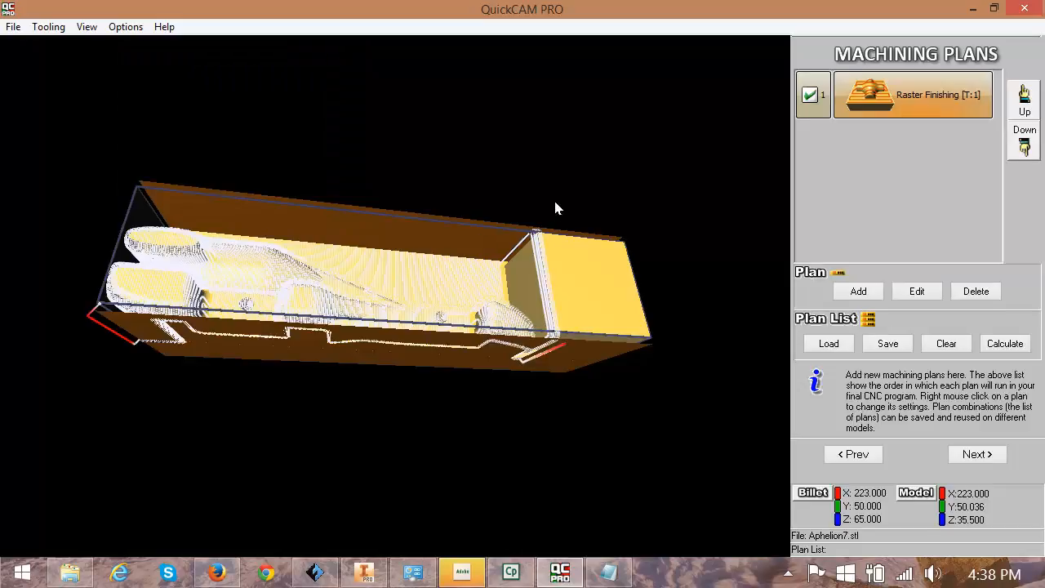
pyautogui.scroll(3, 449, 287)
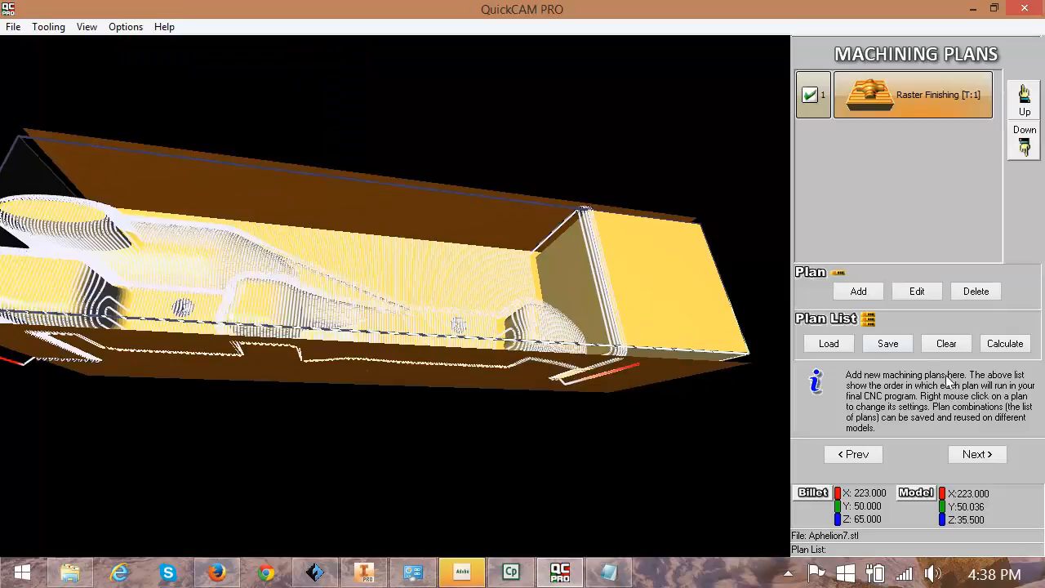
# Proceed to the toolpath simulation and run the raster finishing cut on the billet
pyautogui.click(984, 456)
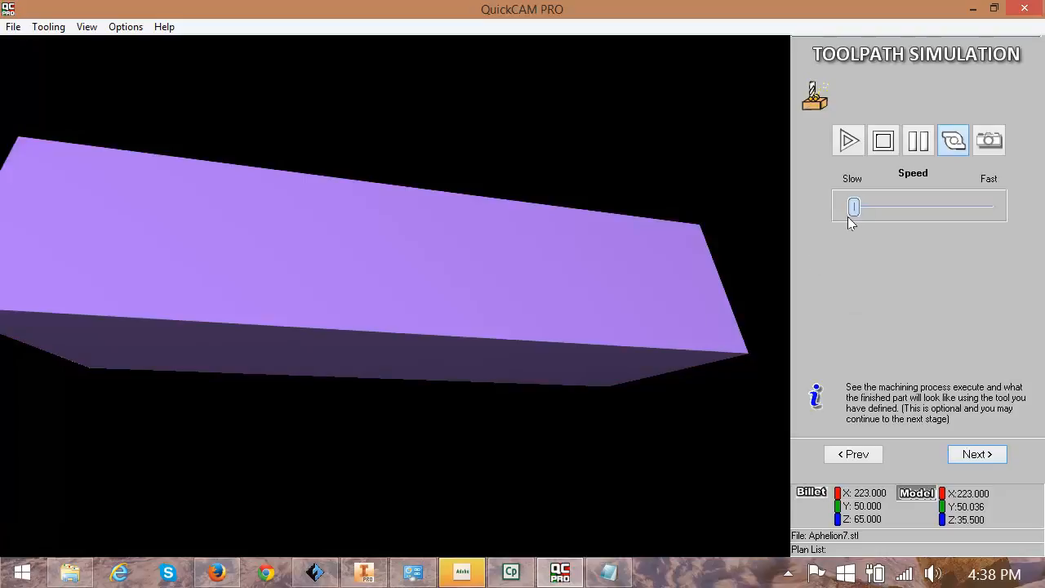
pyautogui.click(850, 142)
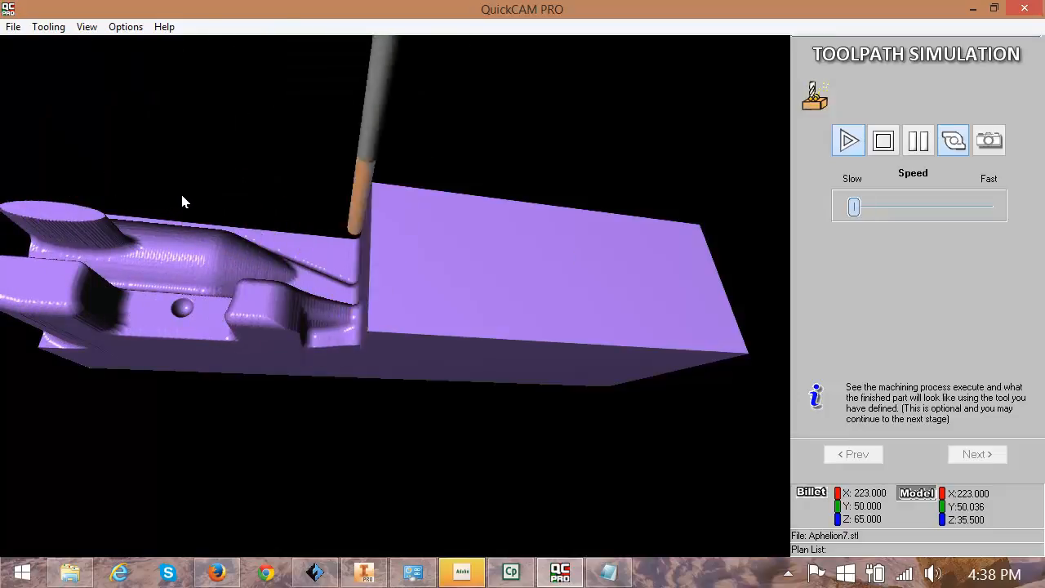
pyautogui.click(849, 142)
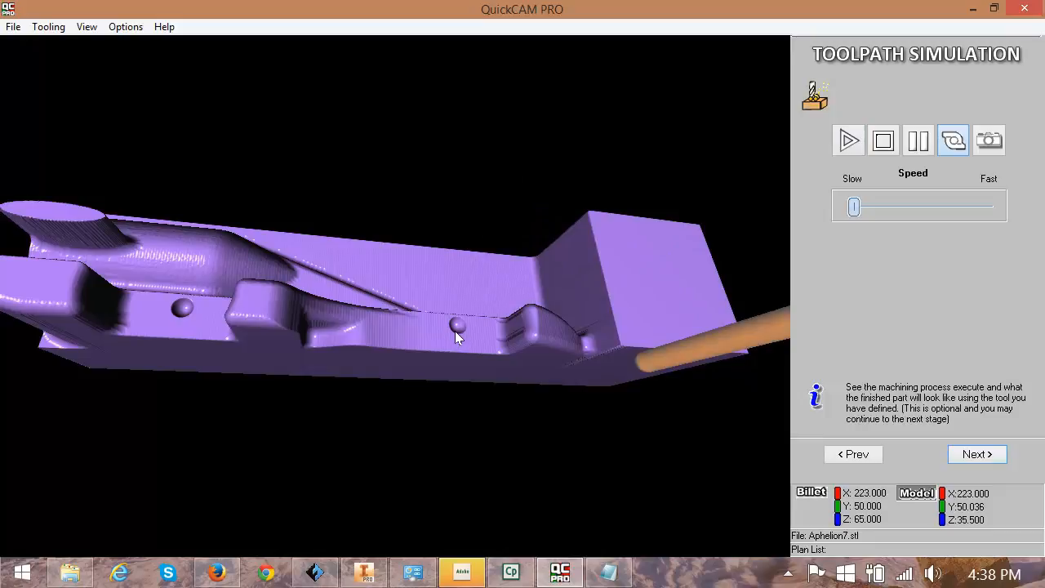
# Proceed to the CNC file output and examine the datum's position on the machined block from several angles
pyautogui.click(976, 454)
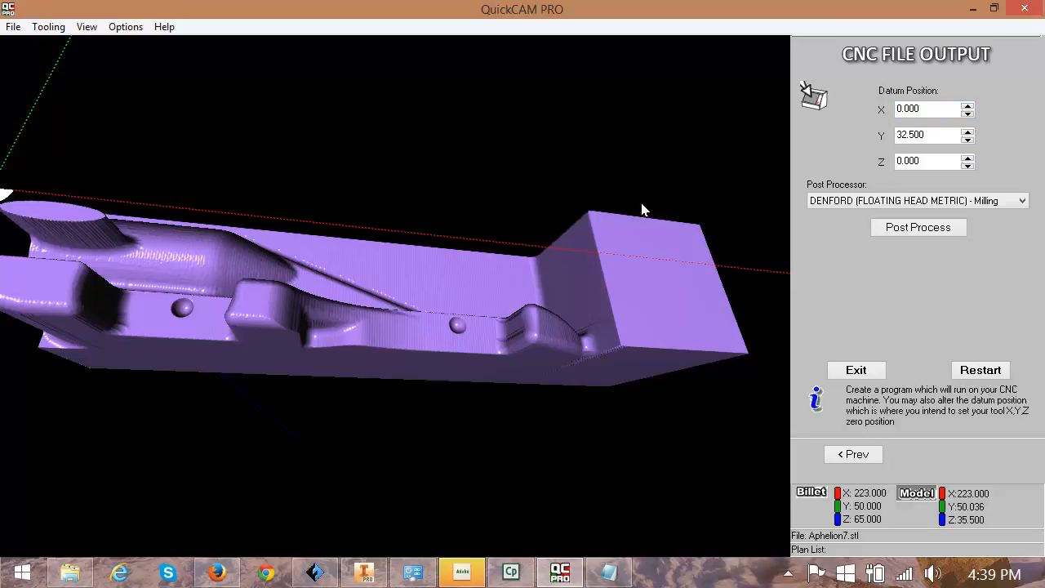
pyautogui.moveTo(520, 228); pyautogui.dragTo(482, 233)
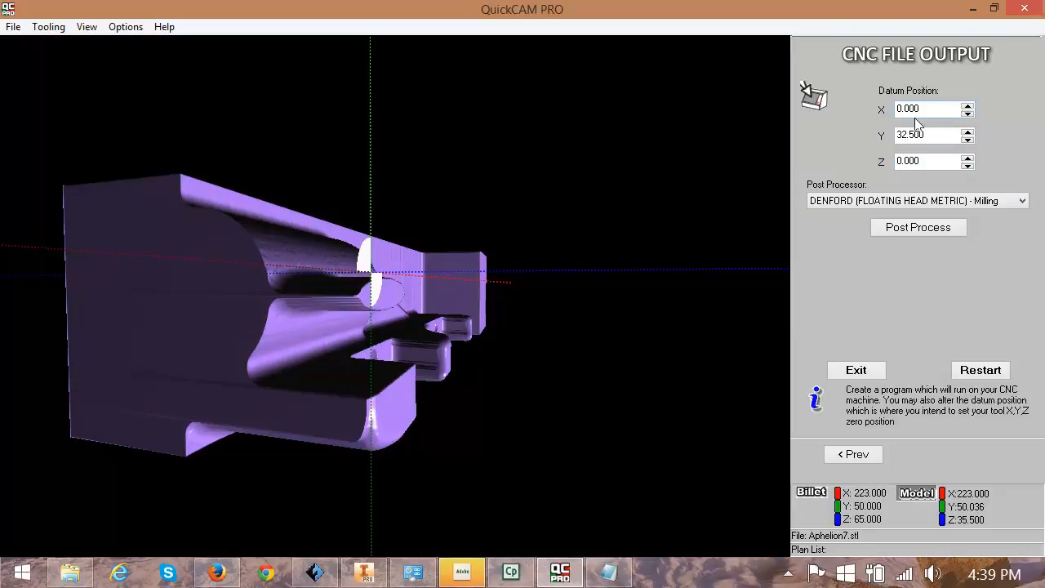
pyautogui.moveTo(663, 191); pyautogui.dragTo(611, 193)
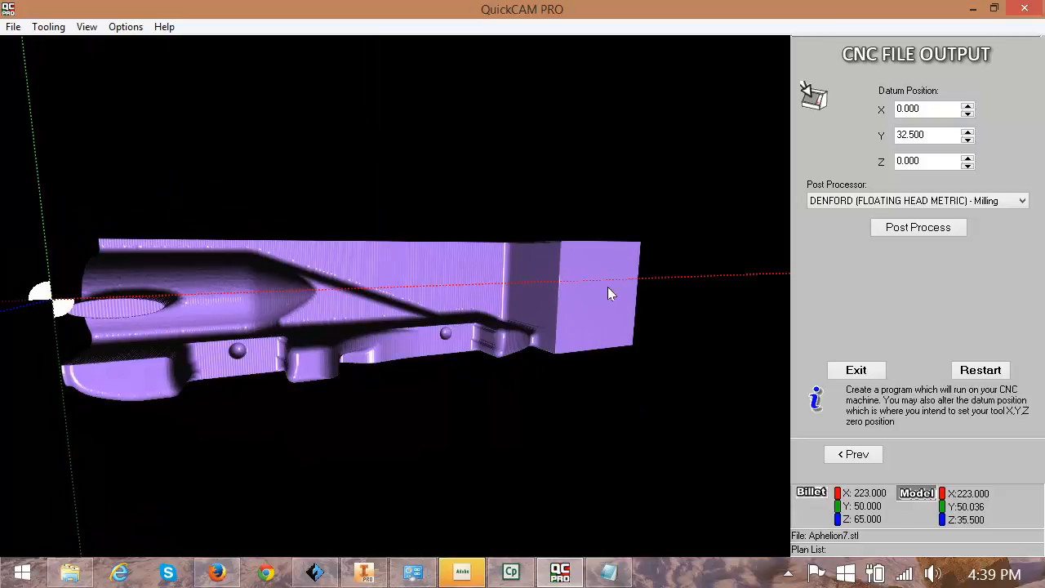
pyautogui.moveTo(50, 307); pyautogui.dragTo(91, 289)
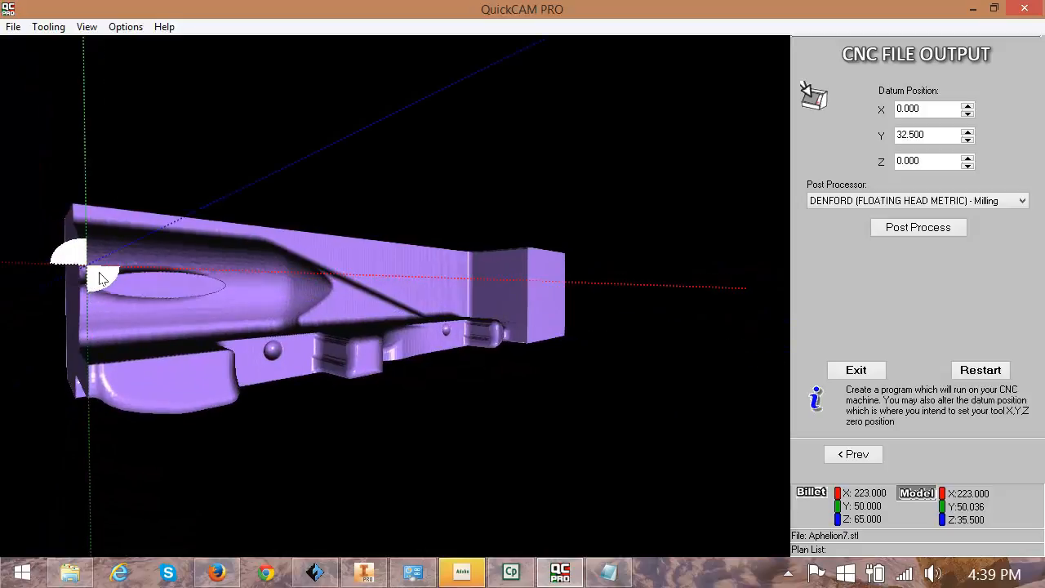
pyautogui.moveTo(611, 192); pyautogui.dragTo(597, 211)
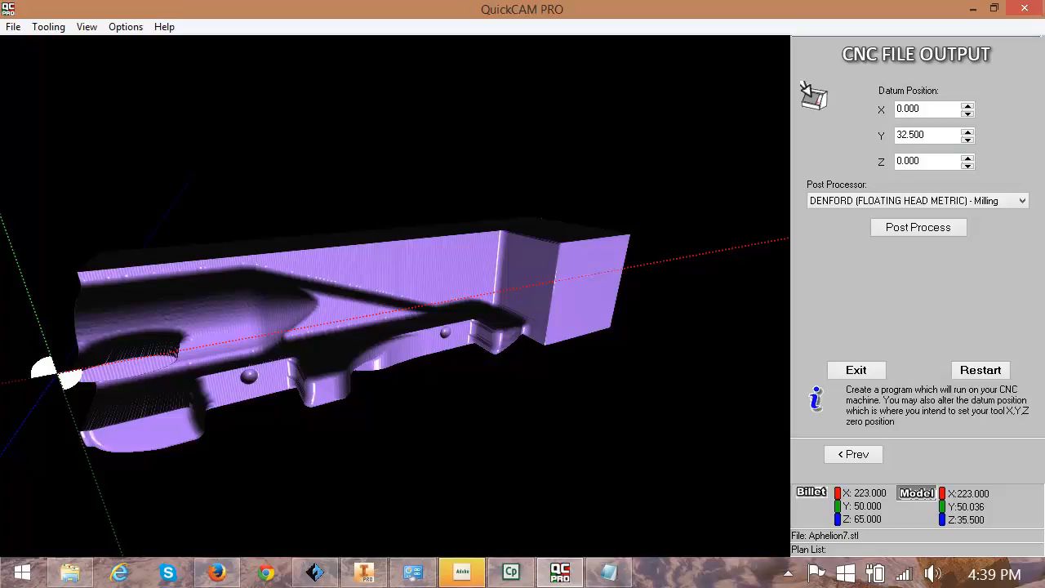
# Try a negative datum Y position of -32.5 and return it to 32.5
pyautogui.moveTo(926, 135); pyautogui.dragTo(896, 135)
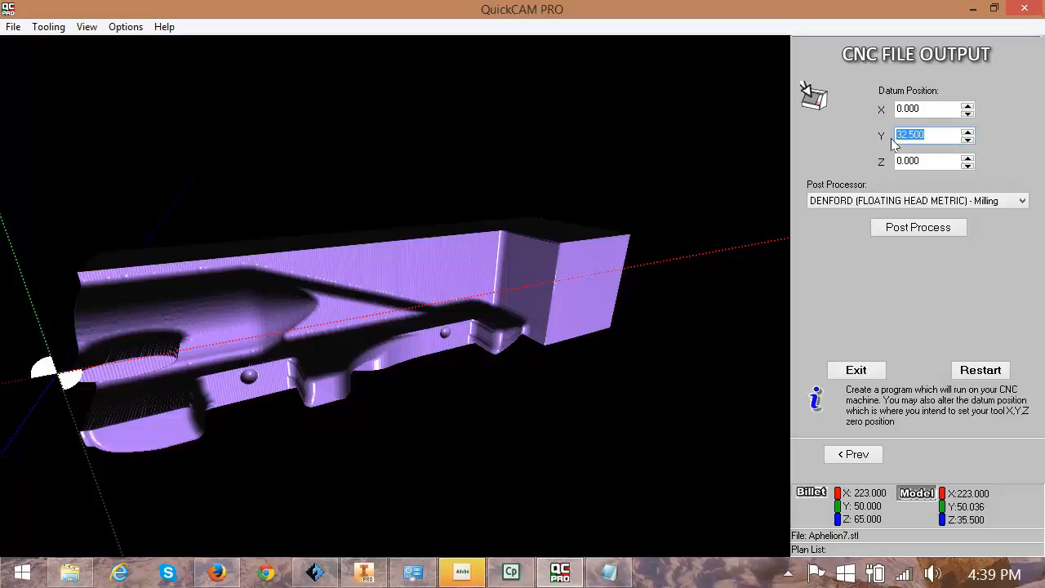
pyautogui.write('-32.5')
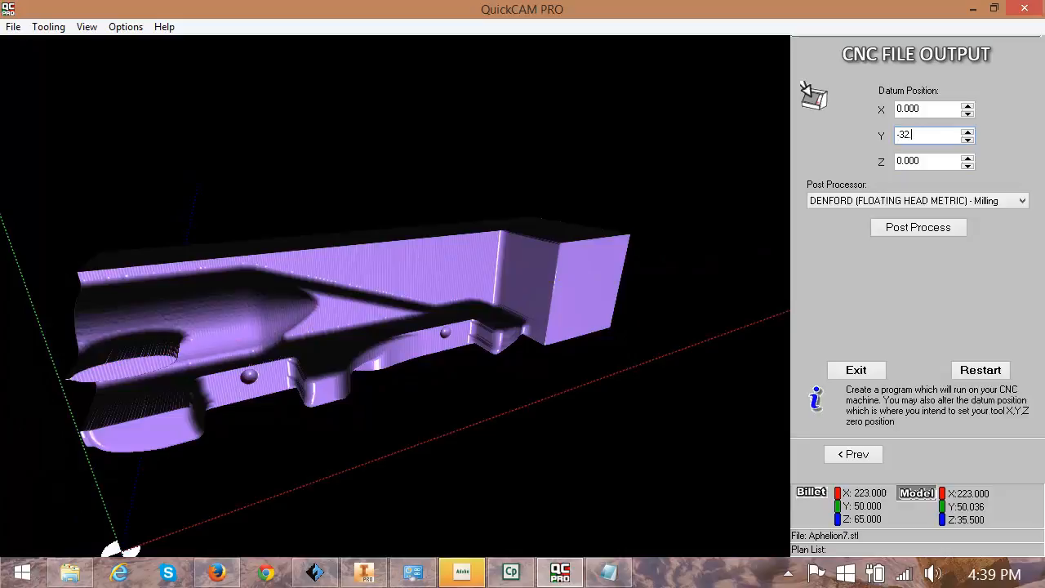
pyautogui.press('BackSpace')
pyautogui.press('BackSpace')
pyautogui.press('BackSpace')
pyautogui.press('BackSpace')
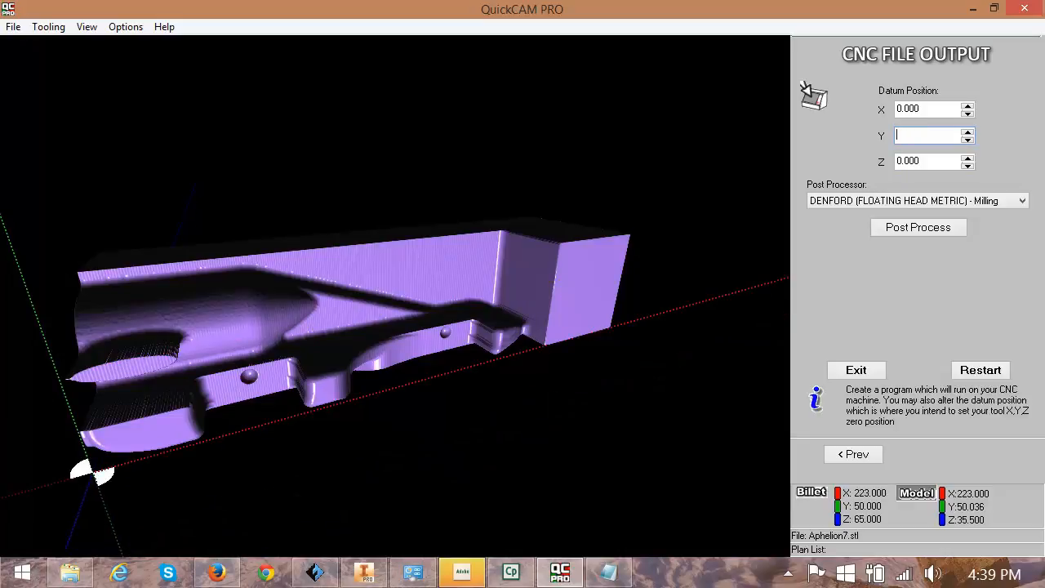
pyautogui.write('32.5')
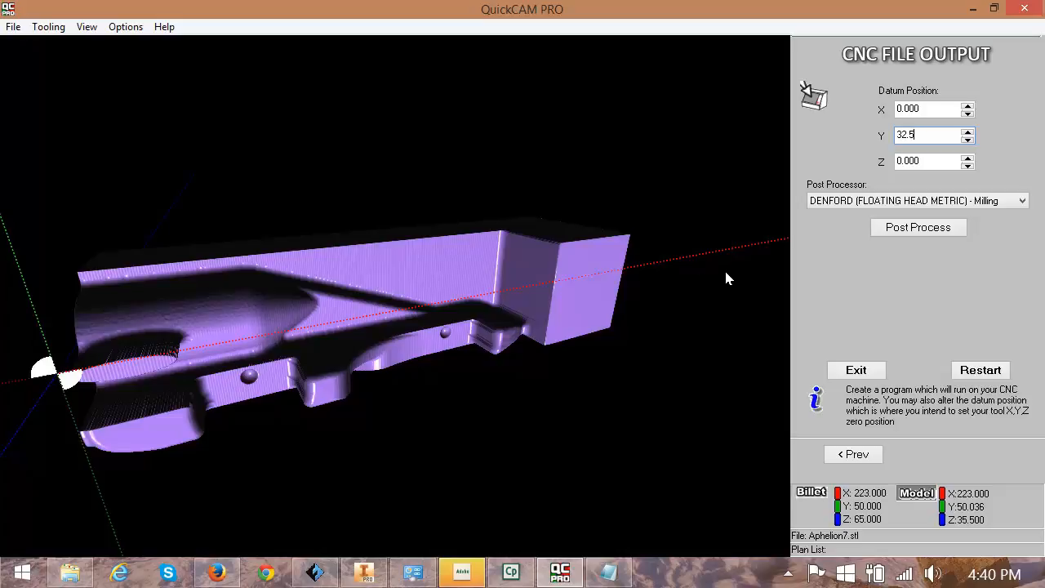
# Set the datum's Y position to 29
pyautogui.moveTo(913, 135); pyautogui.dragTo(896, 134)
pyautogui.write('29')
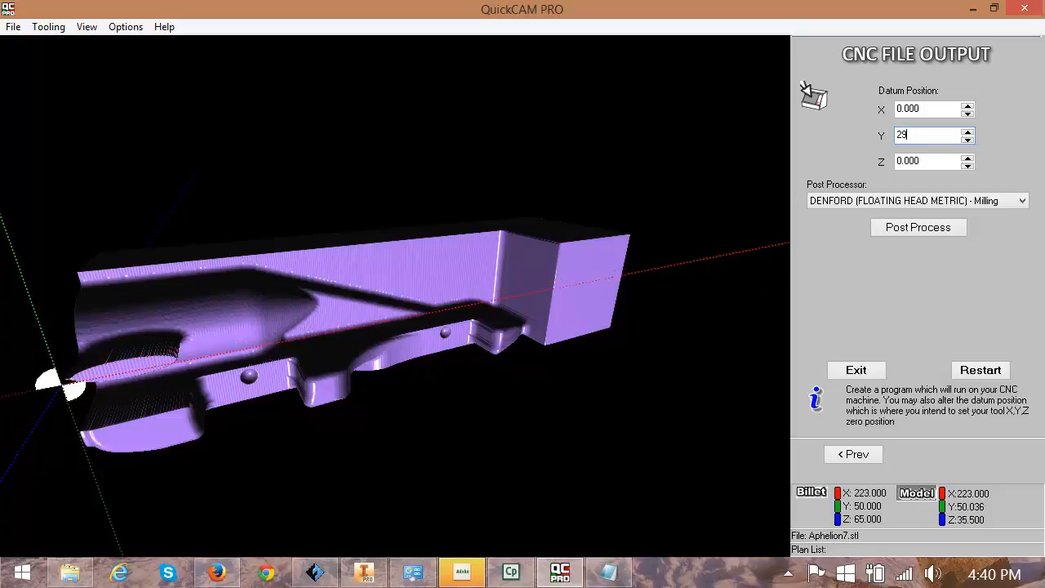
pyautogui.press('Return')
pyautogui.press('Tab')
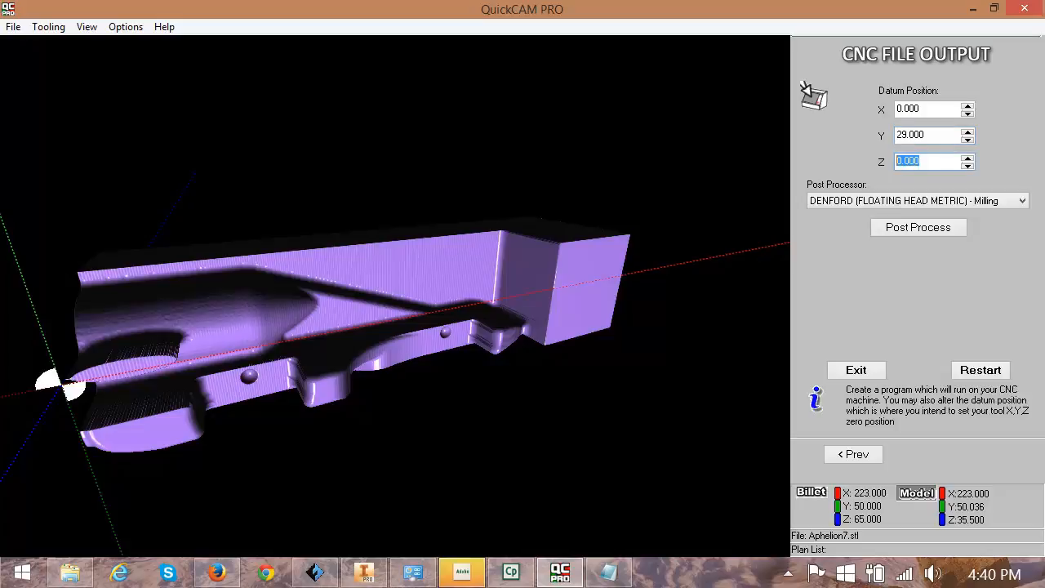
# Try a datum Z position of 32.5, replace it with -32.5 and check the datum marker on the block's end face
pyautogui.write('32.5')
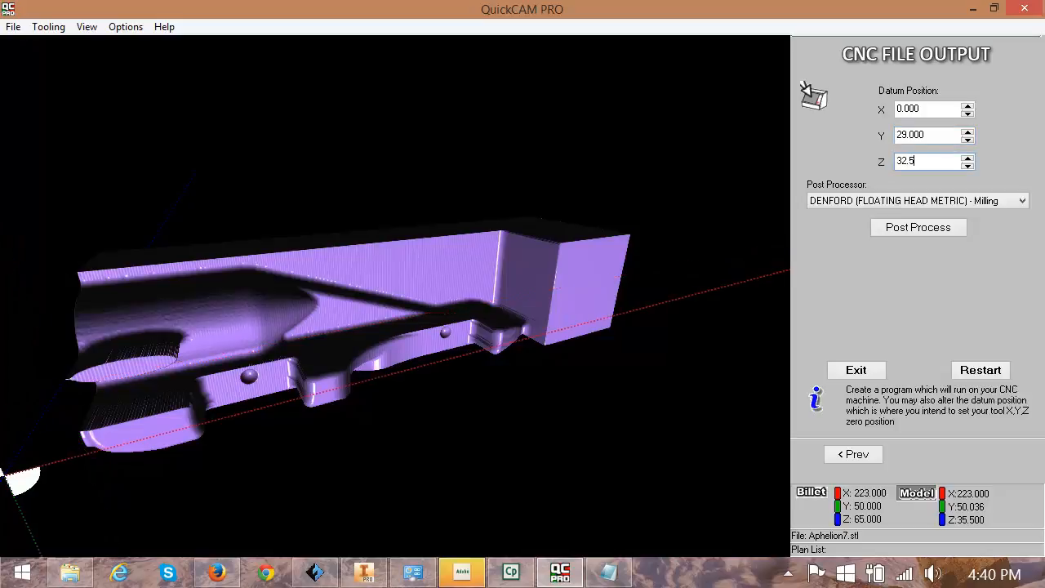
pyautogui.press('Return')
pyautogui.moveTo(929, 161); pyautogui.dragTo(882, 168)
pyautogui.write('-32.5')
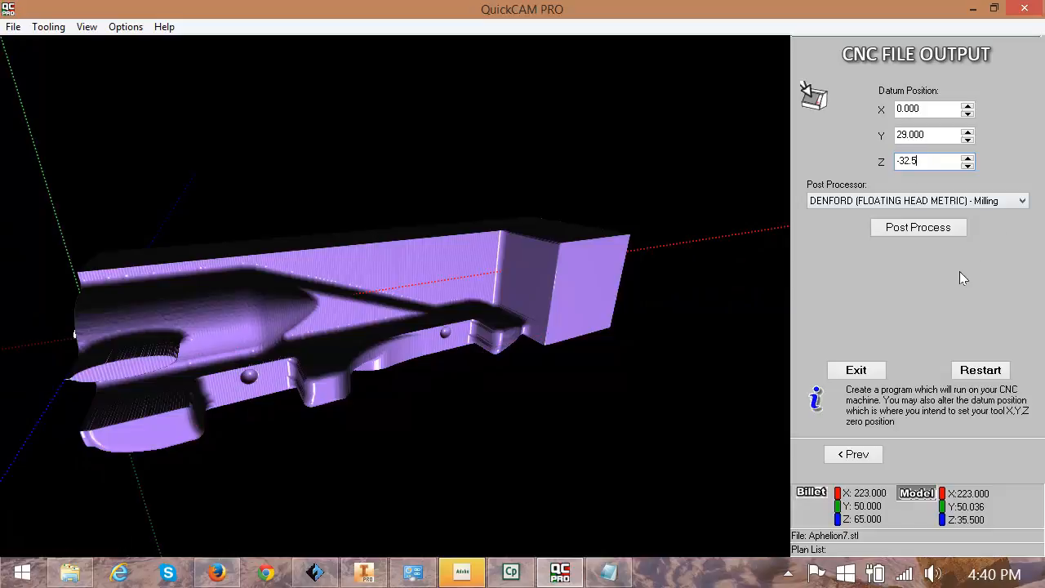
pyautogui.moveTo(213, 309)
pyautogui.mouseDown()
pyautogui.moveTo(251, 294)
pyautogui.moveTo(200, 313)
pyautogui.mouseUp()
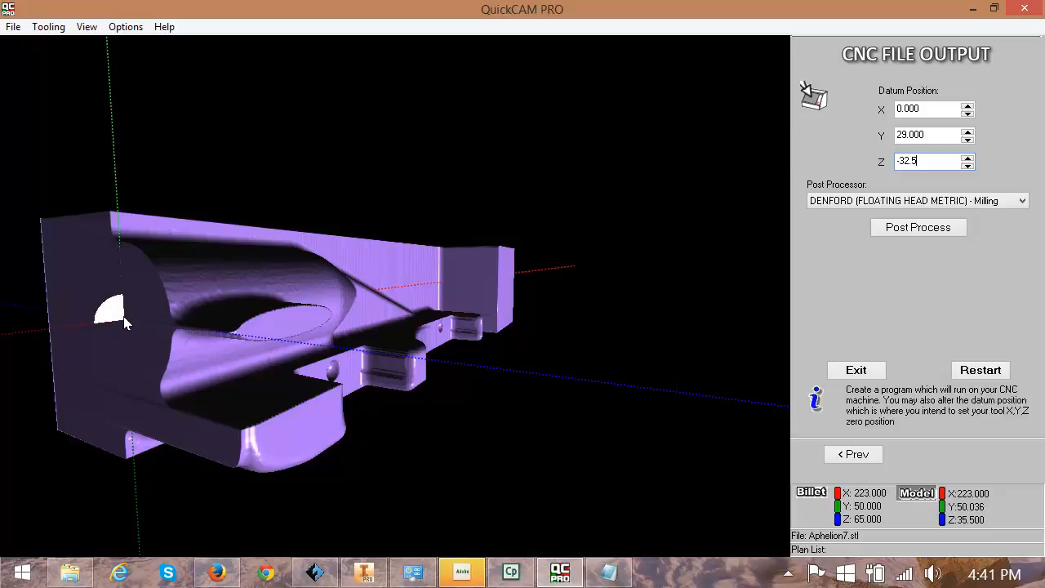
# Post-process the plan for DENFORD (FLOATING HEAD METRIC) - Milling and save it as Aphelion7 in the 2015GirraF1 Aphelion folder
pyautogui.moveTo(123, 316)
pyautogui.mouseDown()
pyautogui.moveTo(156, 318)
pyautogui.moveTo(110, 314)
pyautogui.mouseUp()
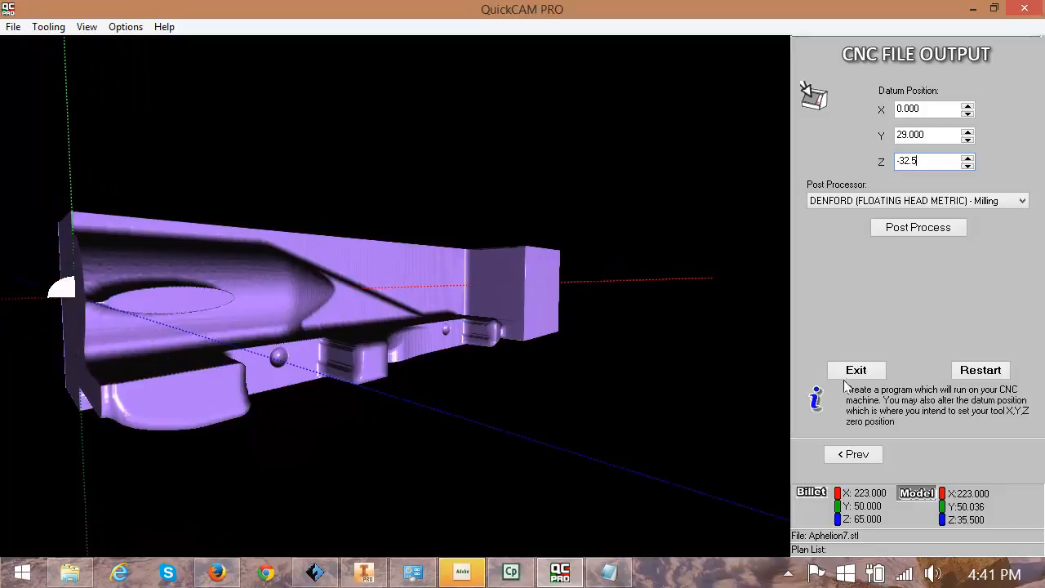
pyautogui.click(923, 228)
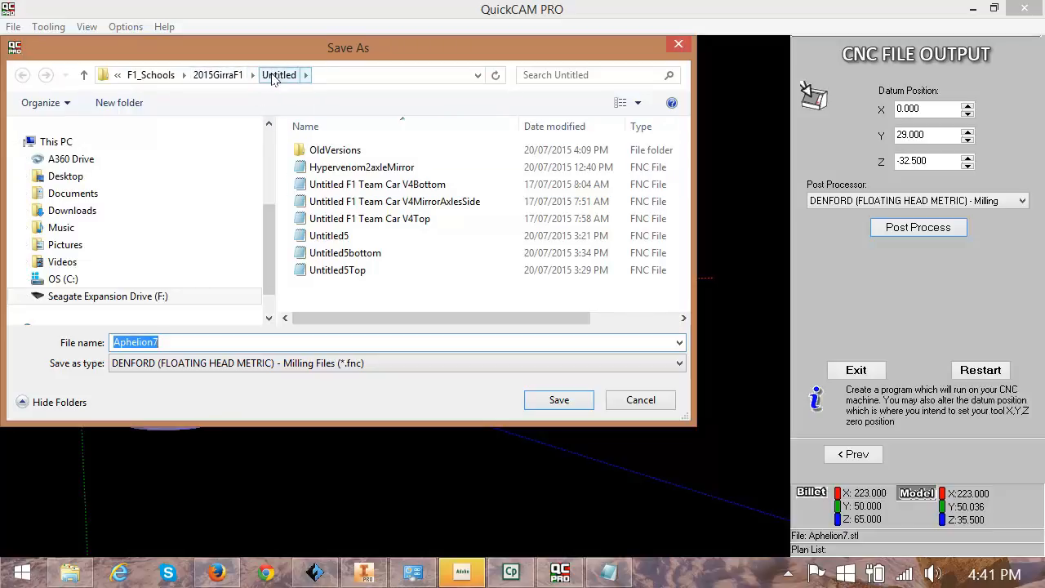
pyautogui.click(218, 75)
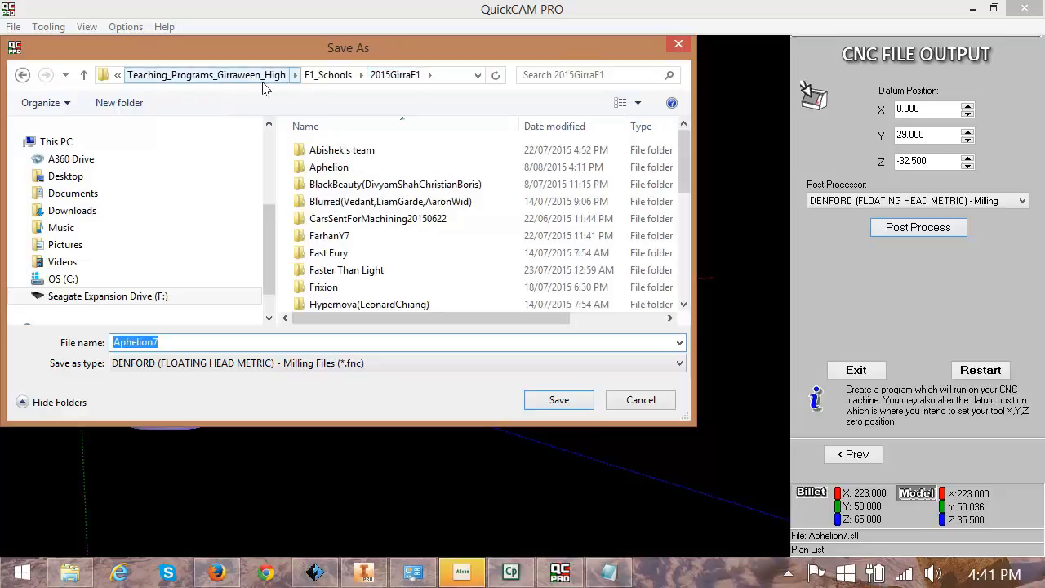
pyautogui.doubleClick(335, 168)
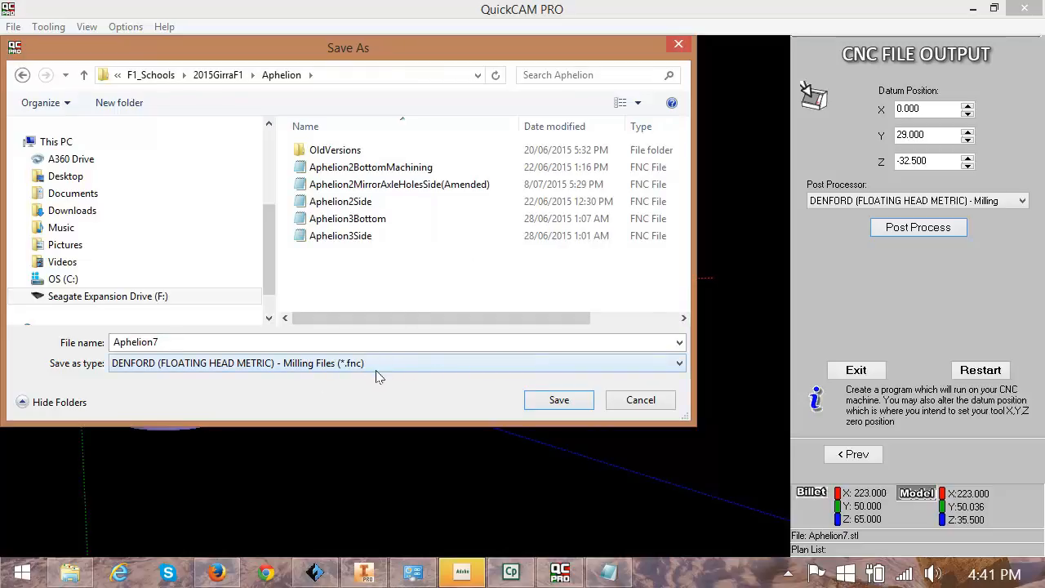
pyautogui.click(558, 401)
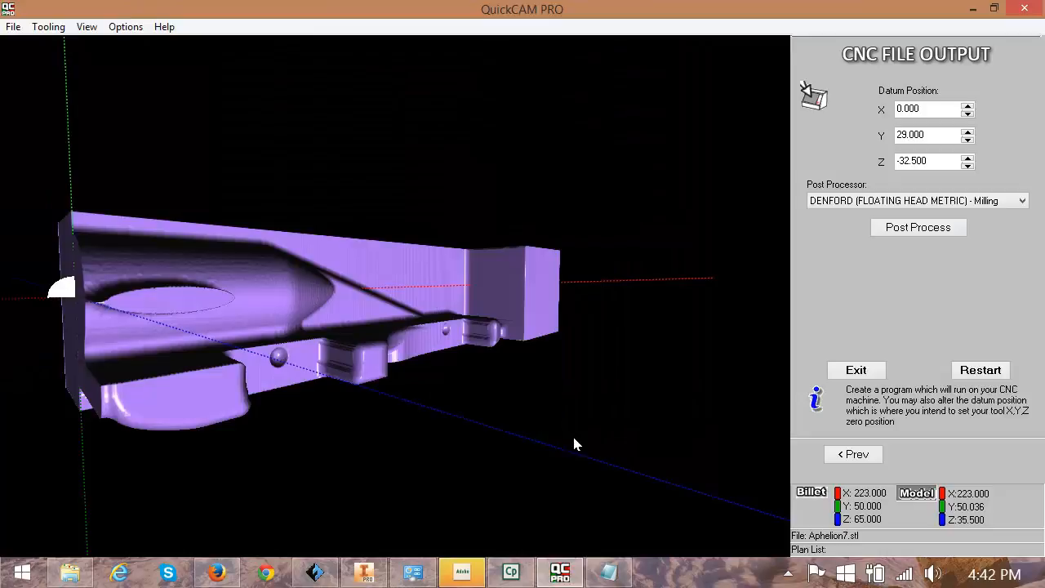
pyautogui.click(22, 576)
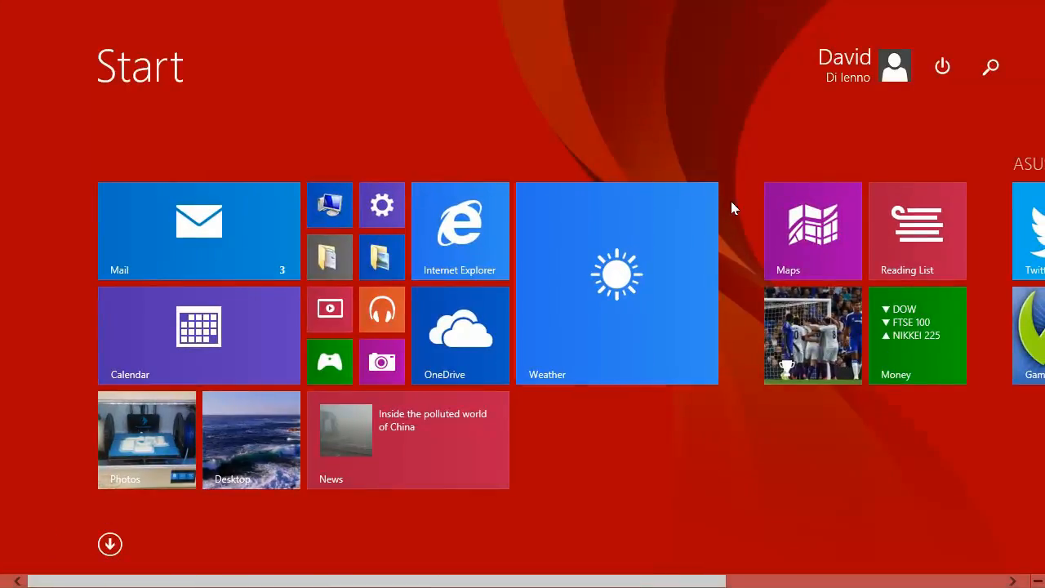
pyautogui.click(109, 545)
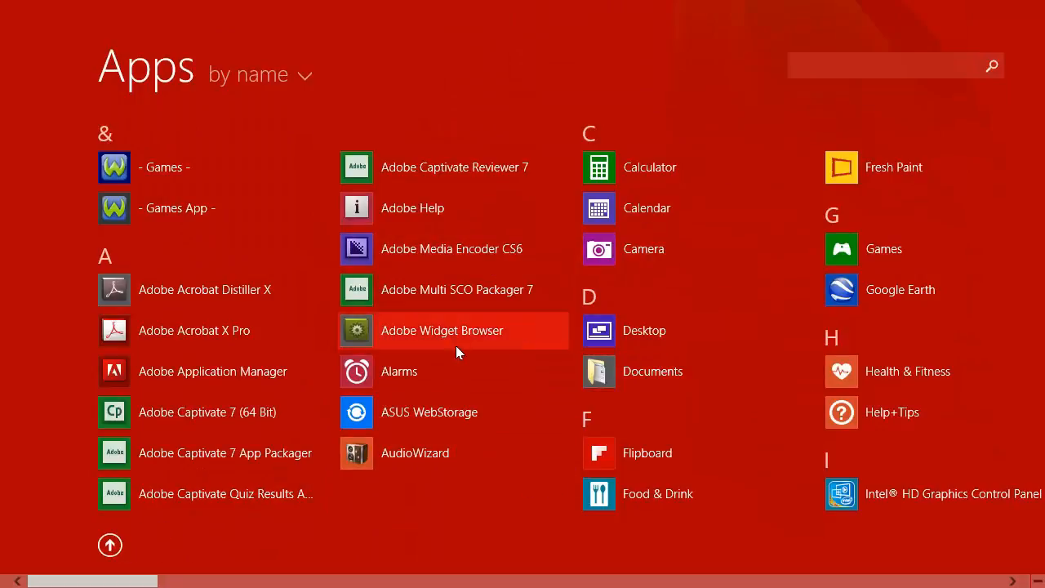
pyautogui.click(1011, 581)
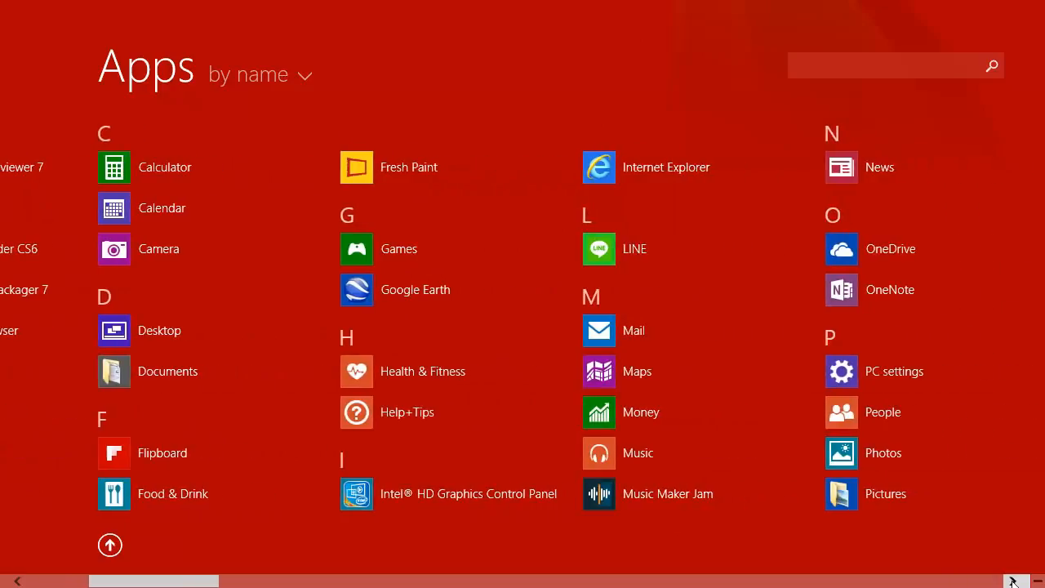
pyautogui.click(1011, 582)
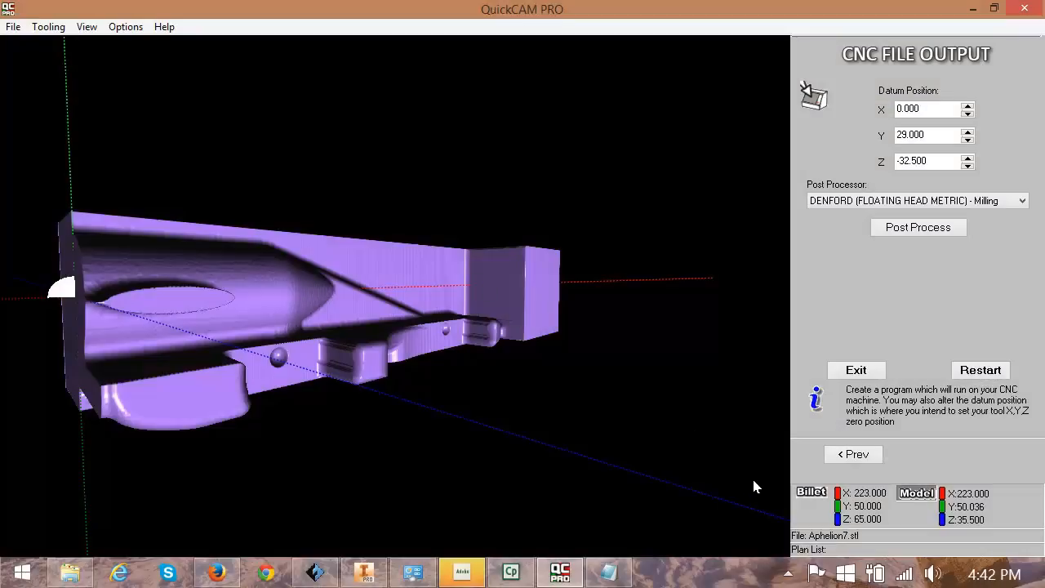
# Switch to the Aphelion2MirrorAxleHolesSide(Amended) program in Notepad and examine its header and the start of the Area Clearance plan
pyautogui.click(600, 574)
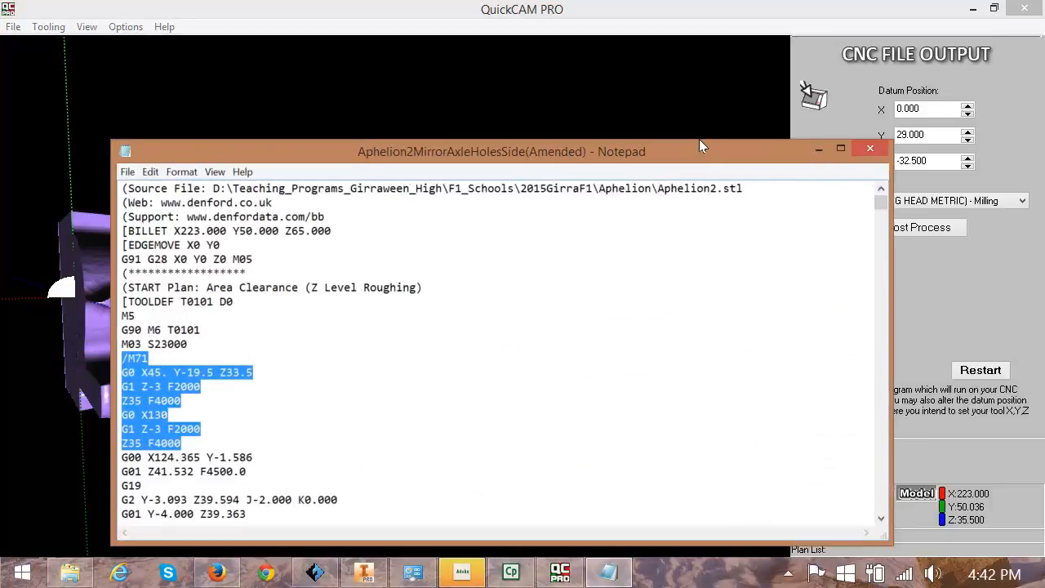
pyautogui.moveTo(682, 87)
pyautogui.mouseDown()
pyautogui.moveTo(683, 99)
pyautogui.moveTo(689, 84)
pyautogui.mouseUp()
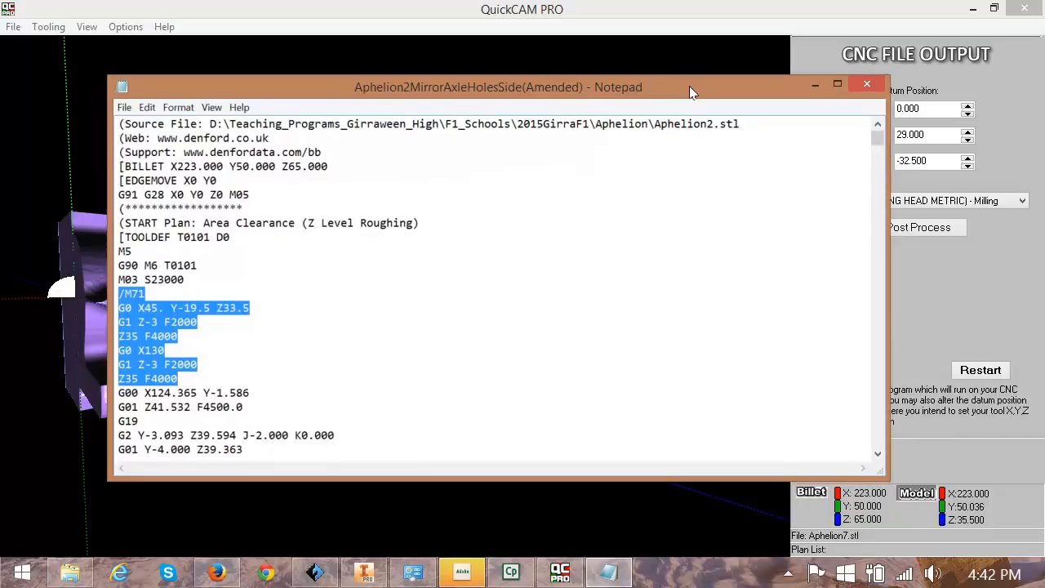
pyautogui.click(145, 294)
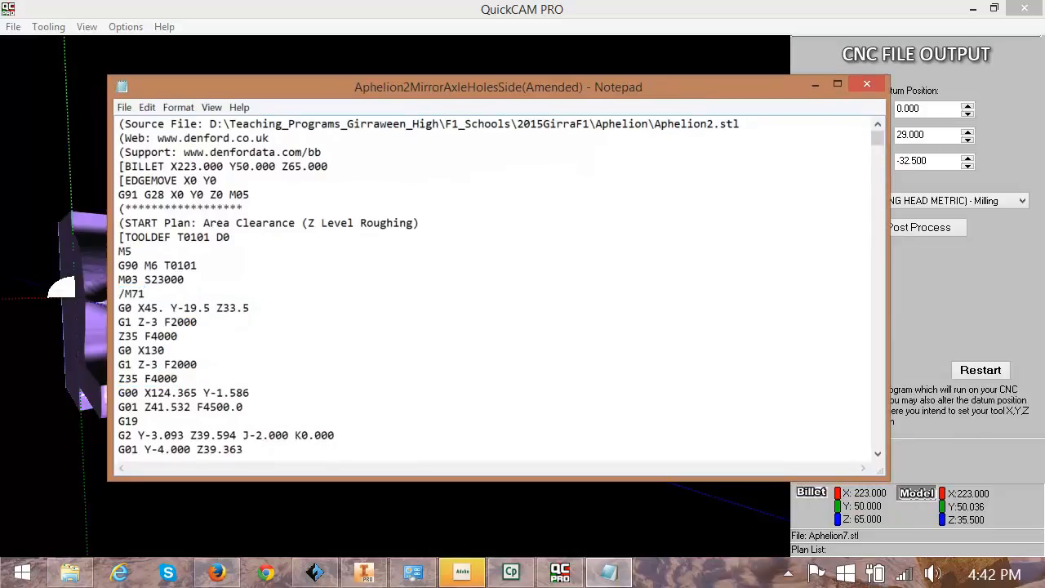
pyautogui.scroll(-2, 498, 286)
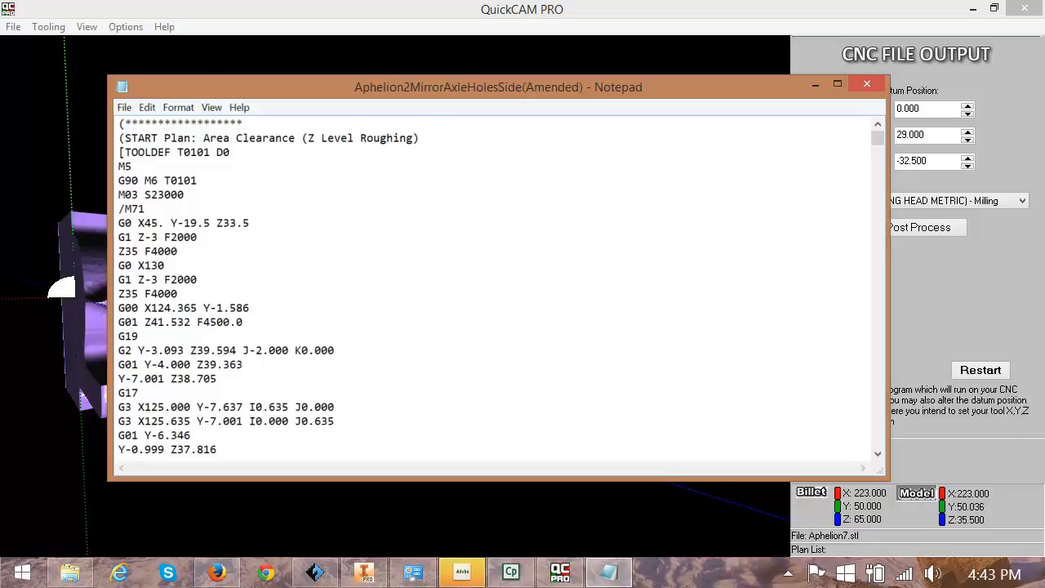
pyautogui.scroll(9, 498, 285)
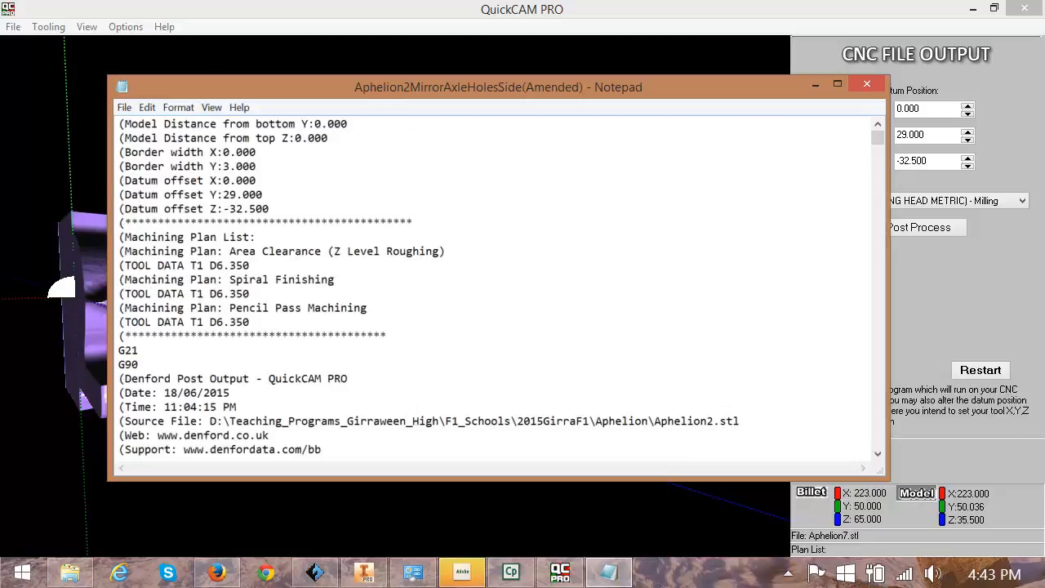
pyautogui.scroll(-6, 144, 335)
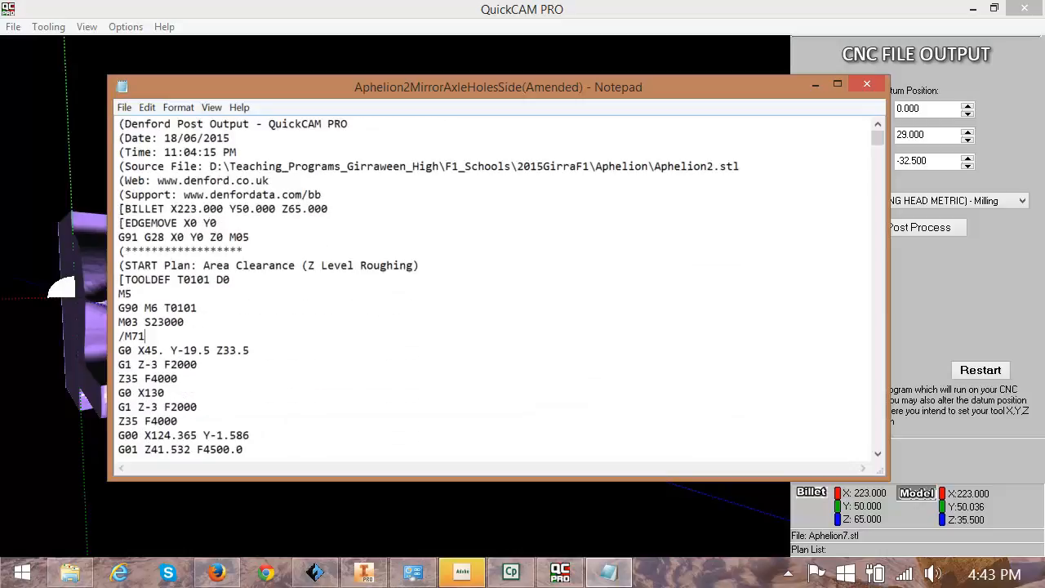
pyautogui.scroll(-1, 145, 335)
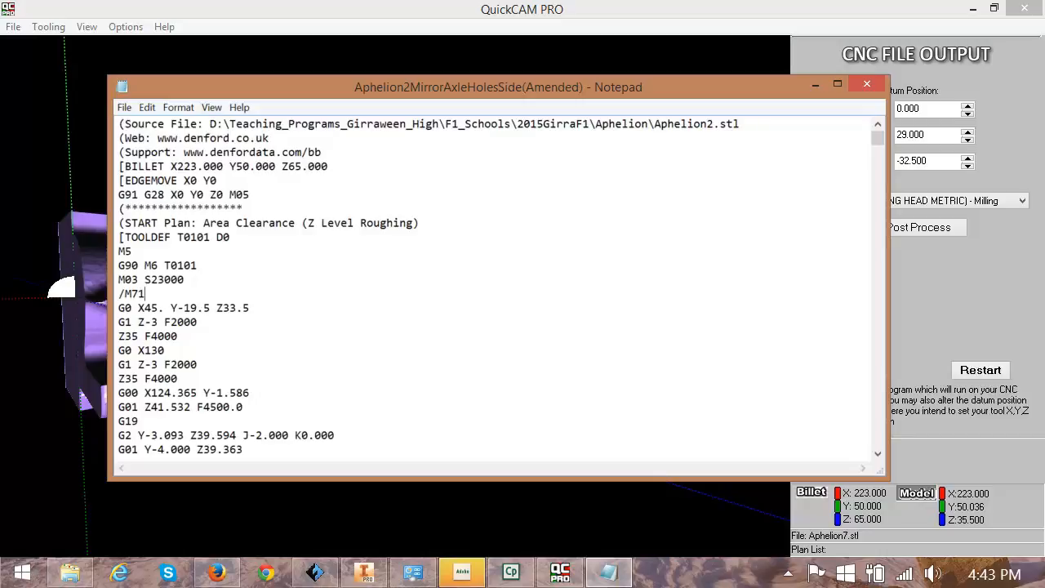
# Highlight the inserted lines from /M71 through the second Z35 F4000 and compare them with the car model behind the text
pyautogui.moveTo(119, 294); pyautogui.dragTo(177, 378)
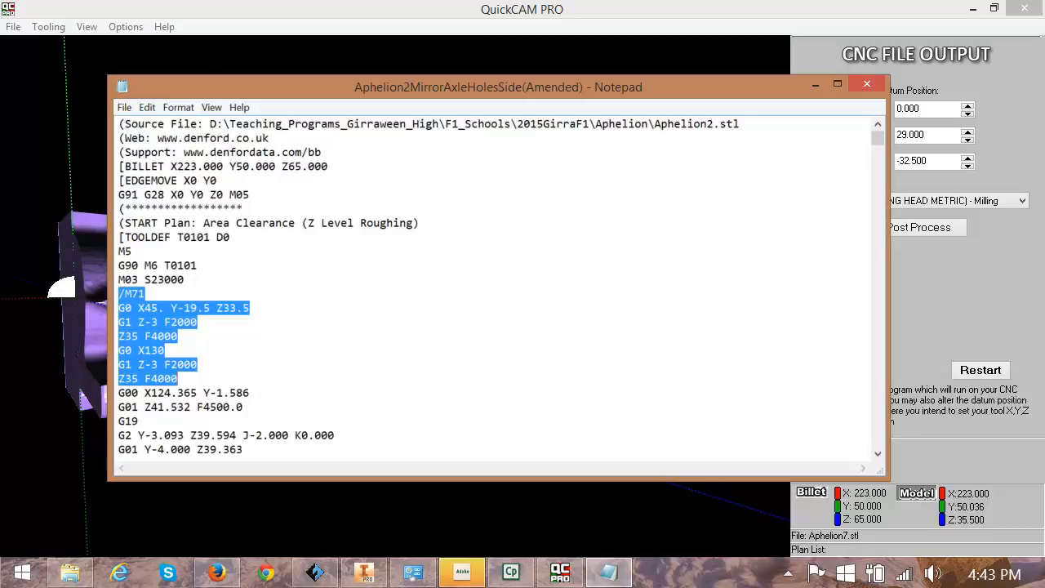
pyautogui.scroll(-1, 429, 286)
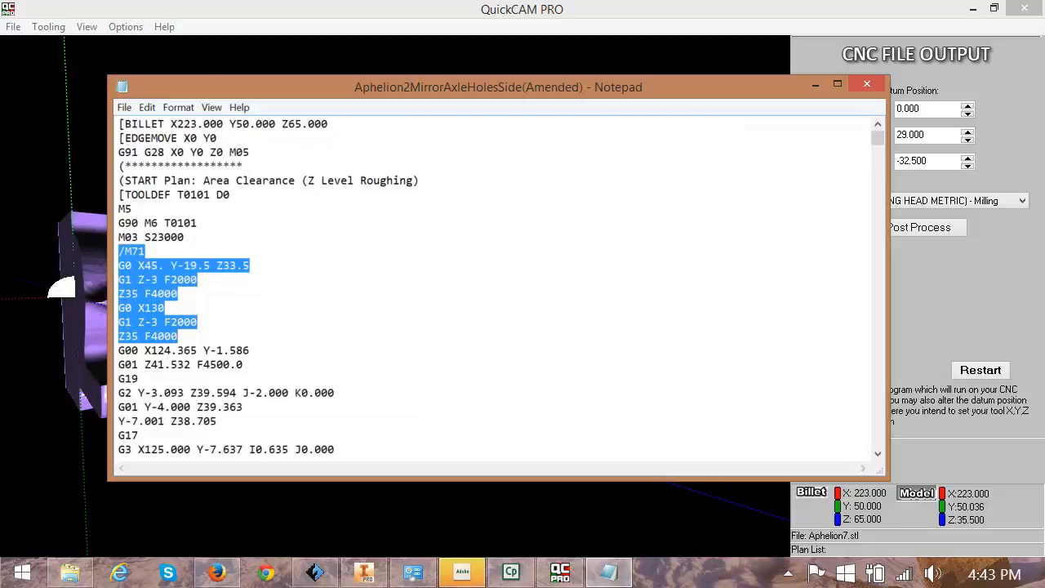
pyautogui.moveTo(344, 88); pyautogui.dragTo(486, 107)
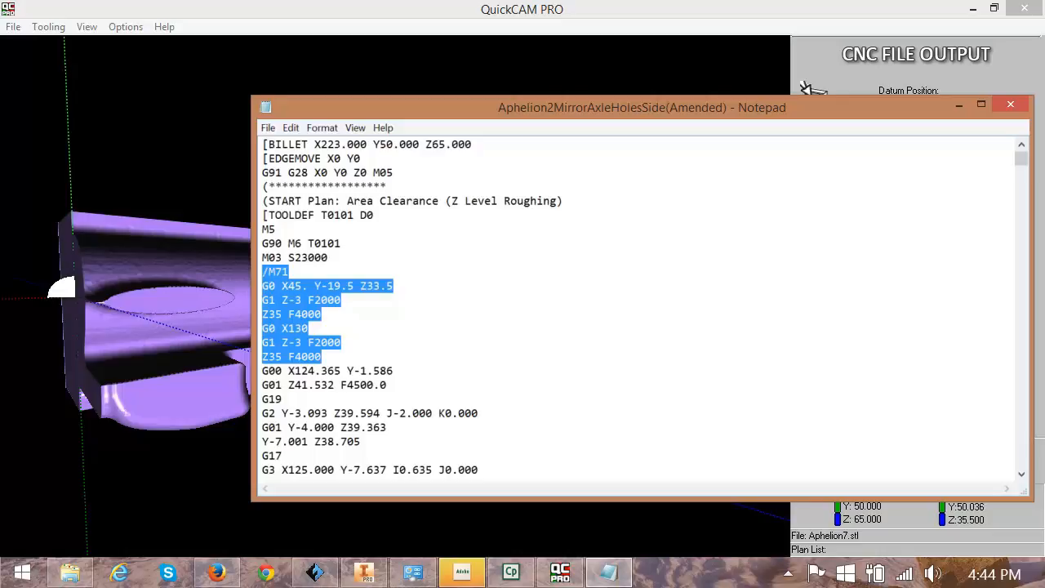
pyautogui.moveTo(453, 107); pyautogui.dragTo(635, 295)
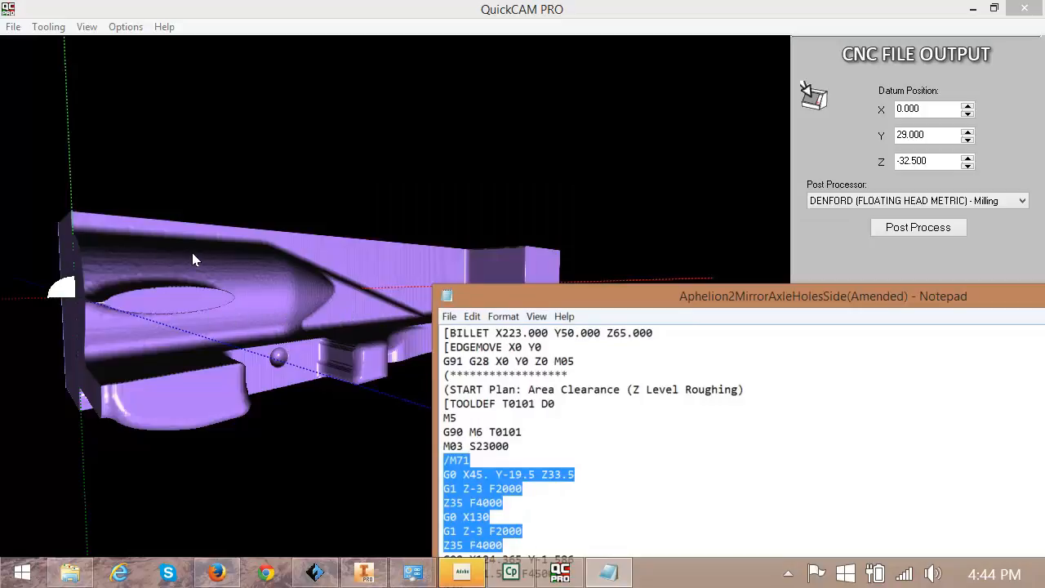
pyautogui.moveTo(637, 296); pyautogui.dragTo(403, 95)
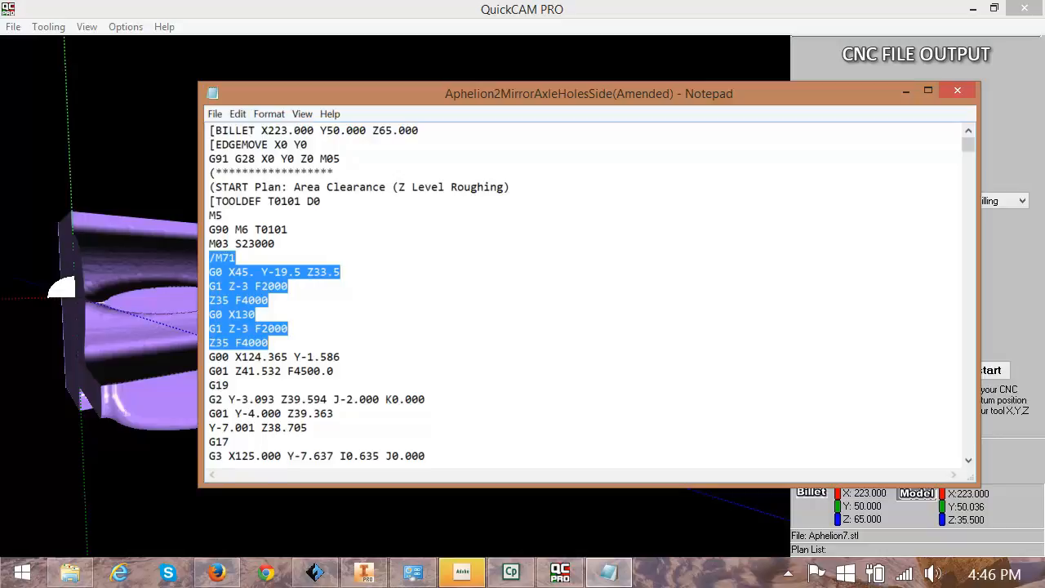
# Deselect the highlighted code block and save the amended axle-hole program under its existing file name
pyautogui.click(269, 300)
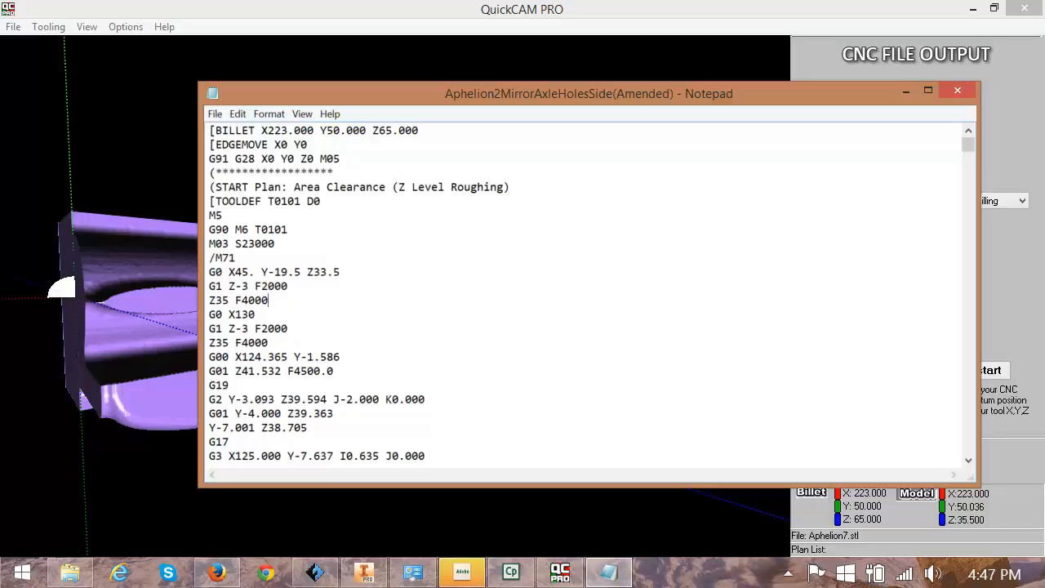
pyautogui.click(215, 113)
pyautogui.click(237, 167)
# Examine the amended program from its QuickCAM configuration header to the end of the Pencil Pass Machining plan
pyautogui.scroll(-3, 914, 131)
pyautogui.scroll(12, 914, 131)
pyautogui.scroll(4, 588, 294)
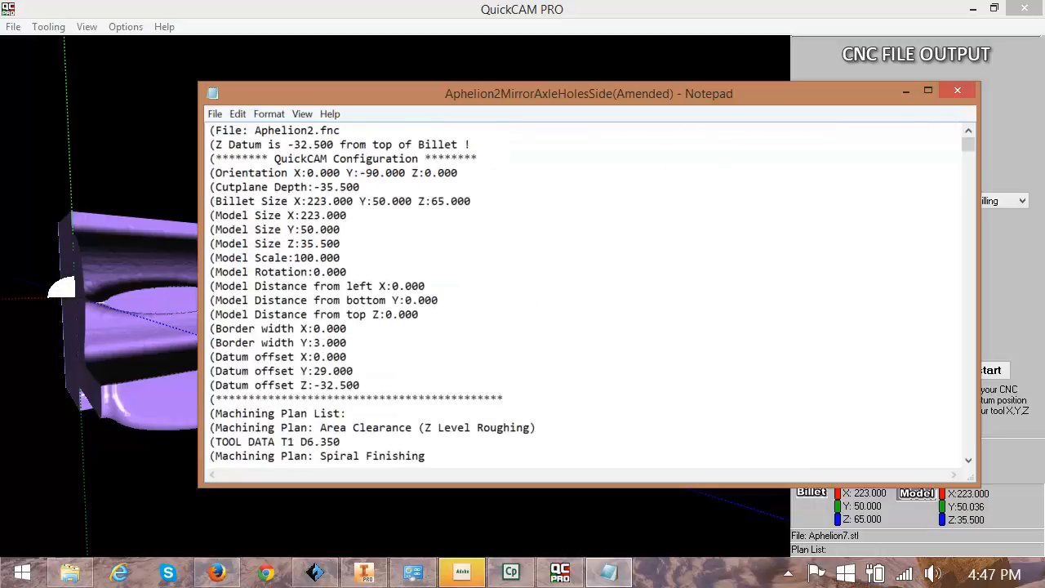
pyautogui.scroll(-20, 588, 294)
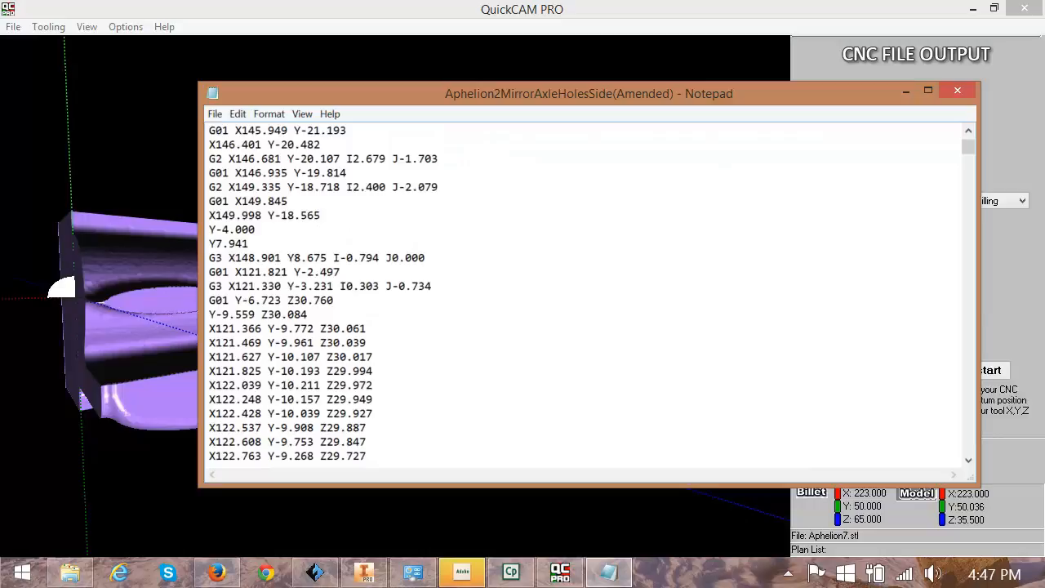
pyautogui.moveTo(968, 151); pyautogui.dragTo(970, 449)
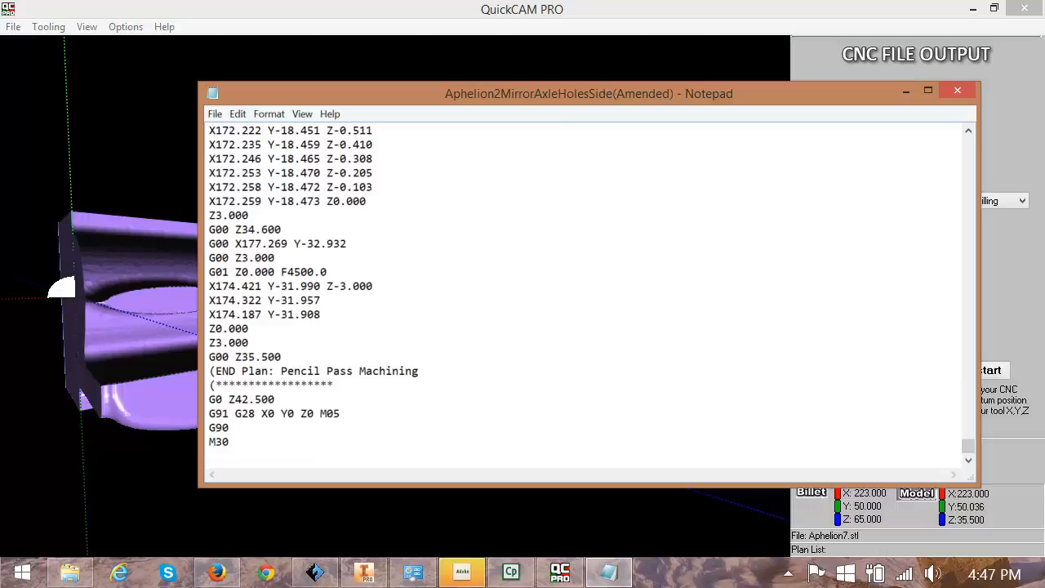
pyautogui.scroll(20, 584, 294)
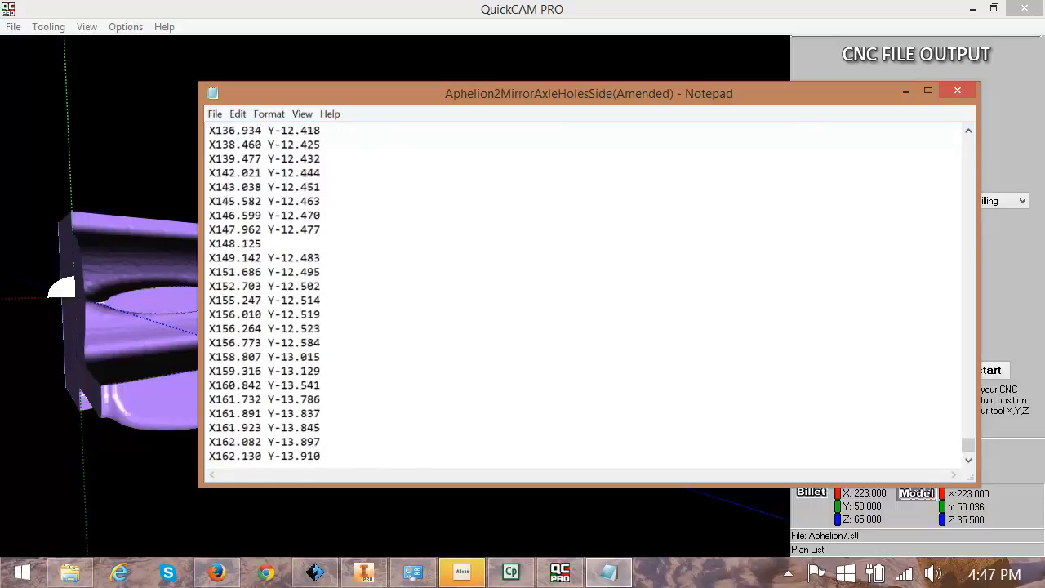
pyautogui.scroll(20, 584, 294)
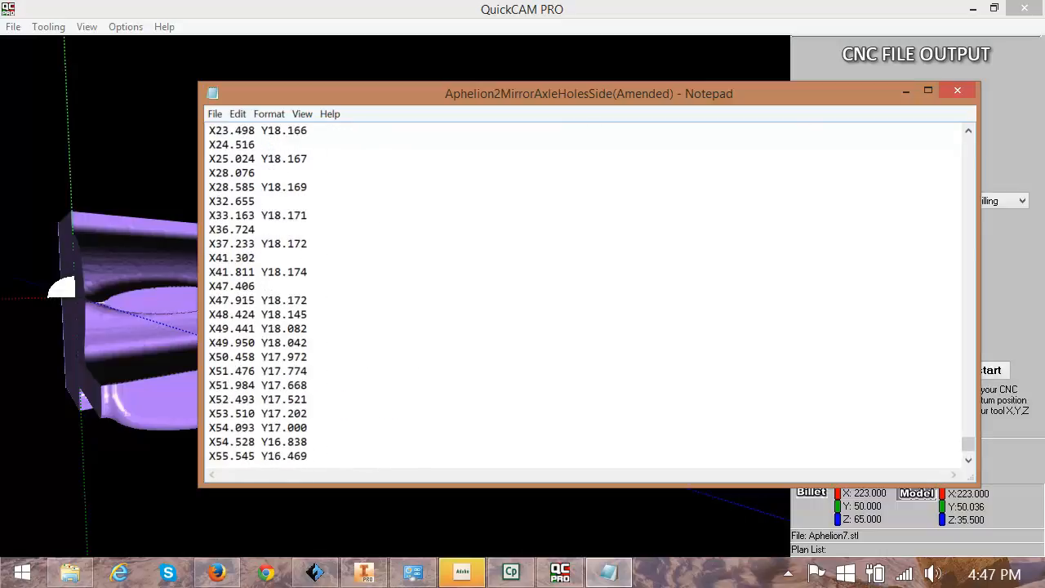